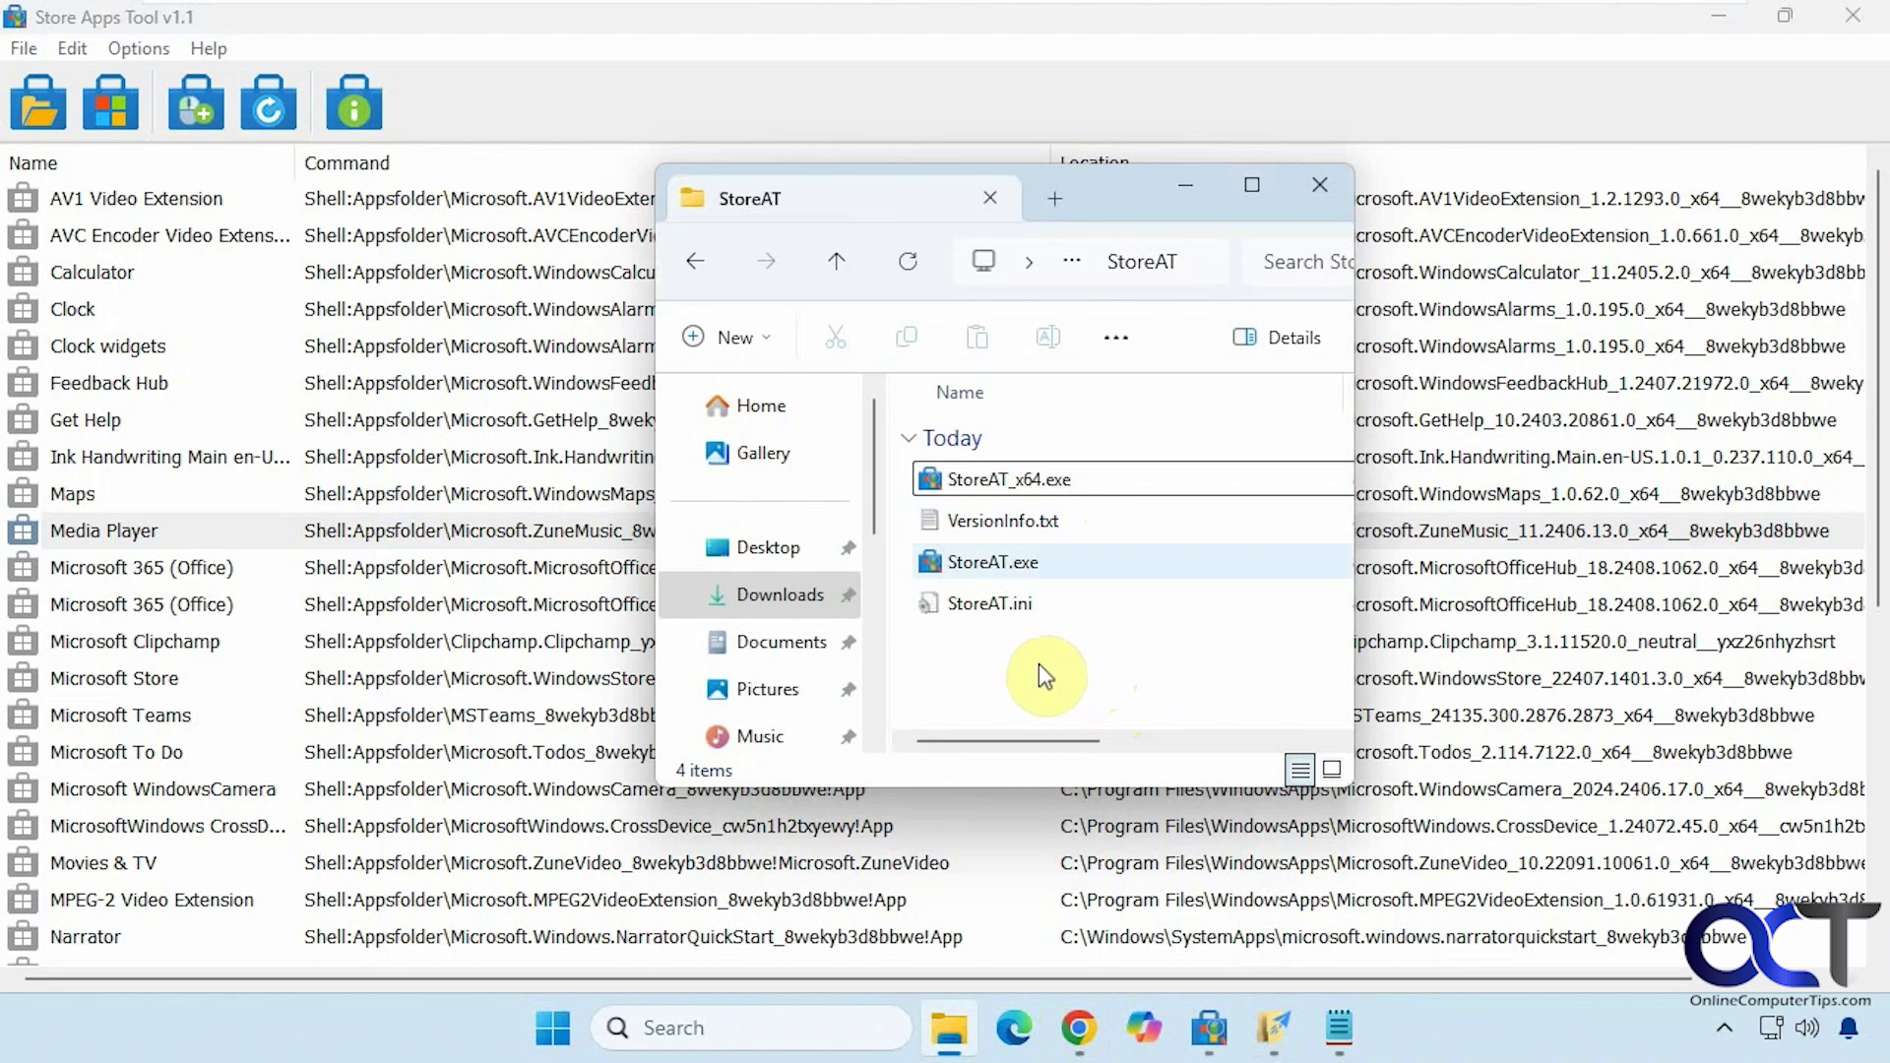
# Step: Launch StoreAT_x64.exe from the StoreAT folder to list the installed Store apps and their shell commands
pyautogui.moveTo(1025, 492)
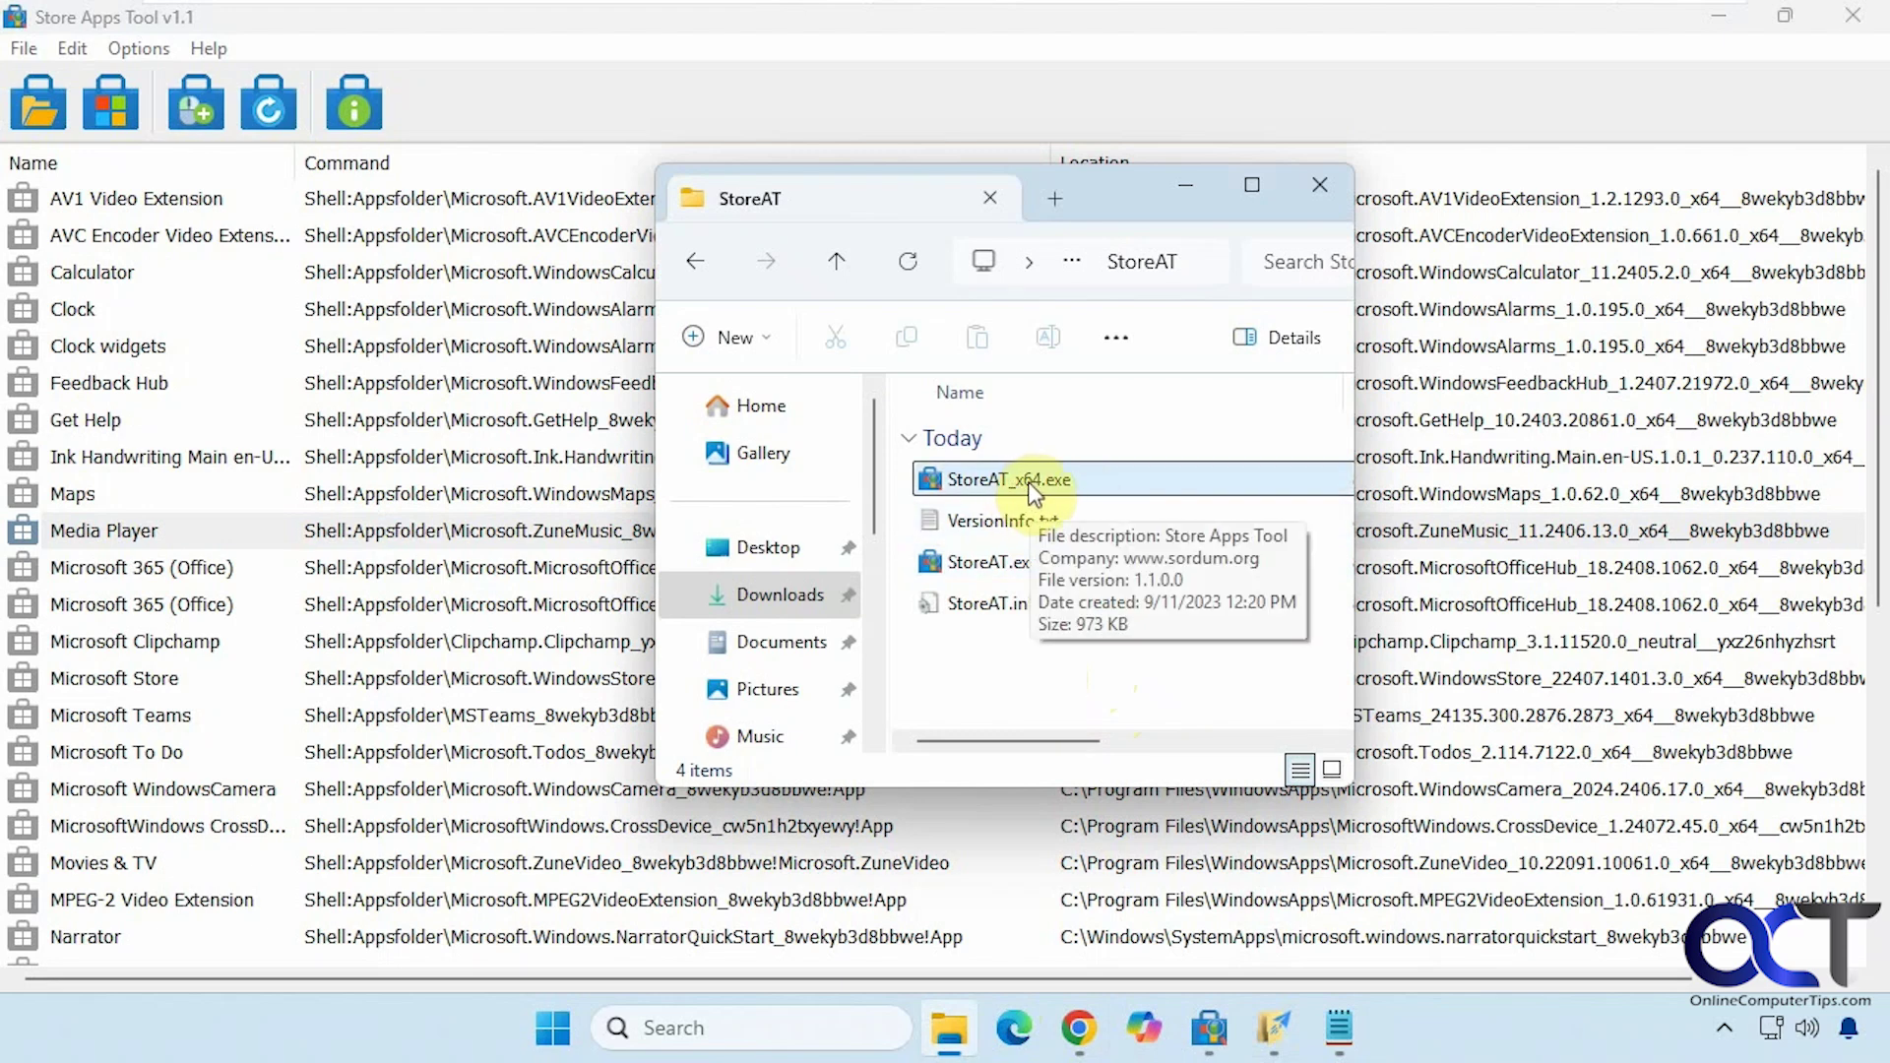
pyautogui.click(1030, 116)
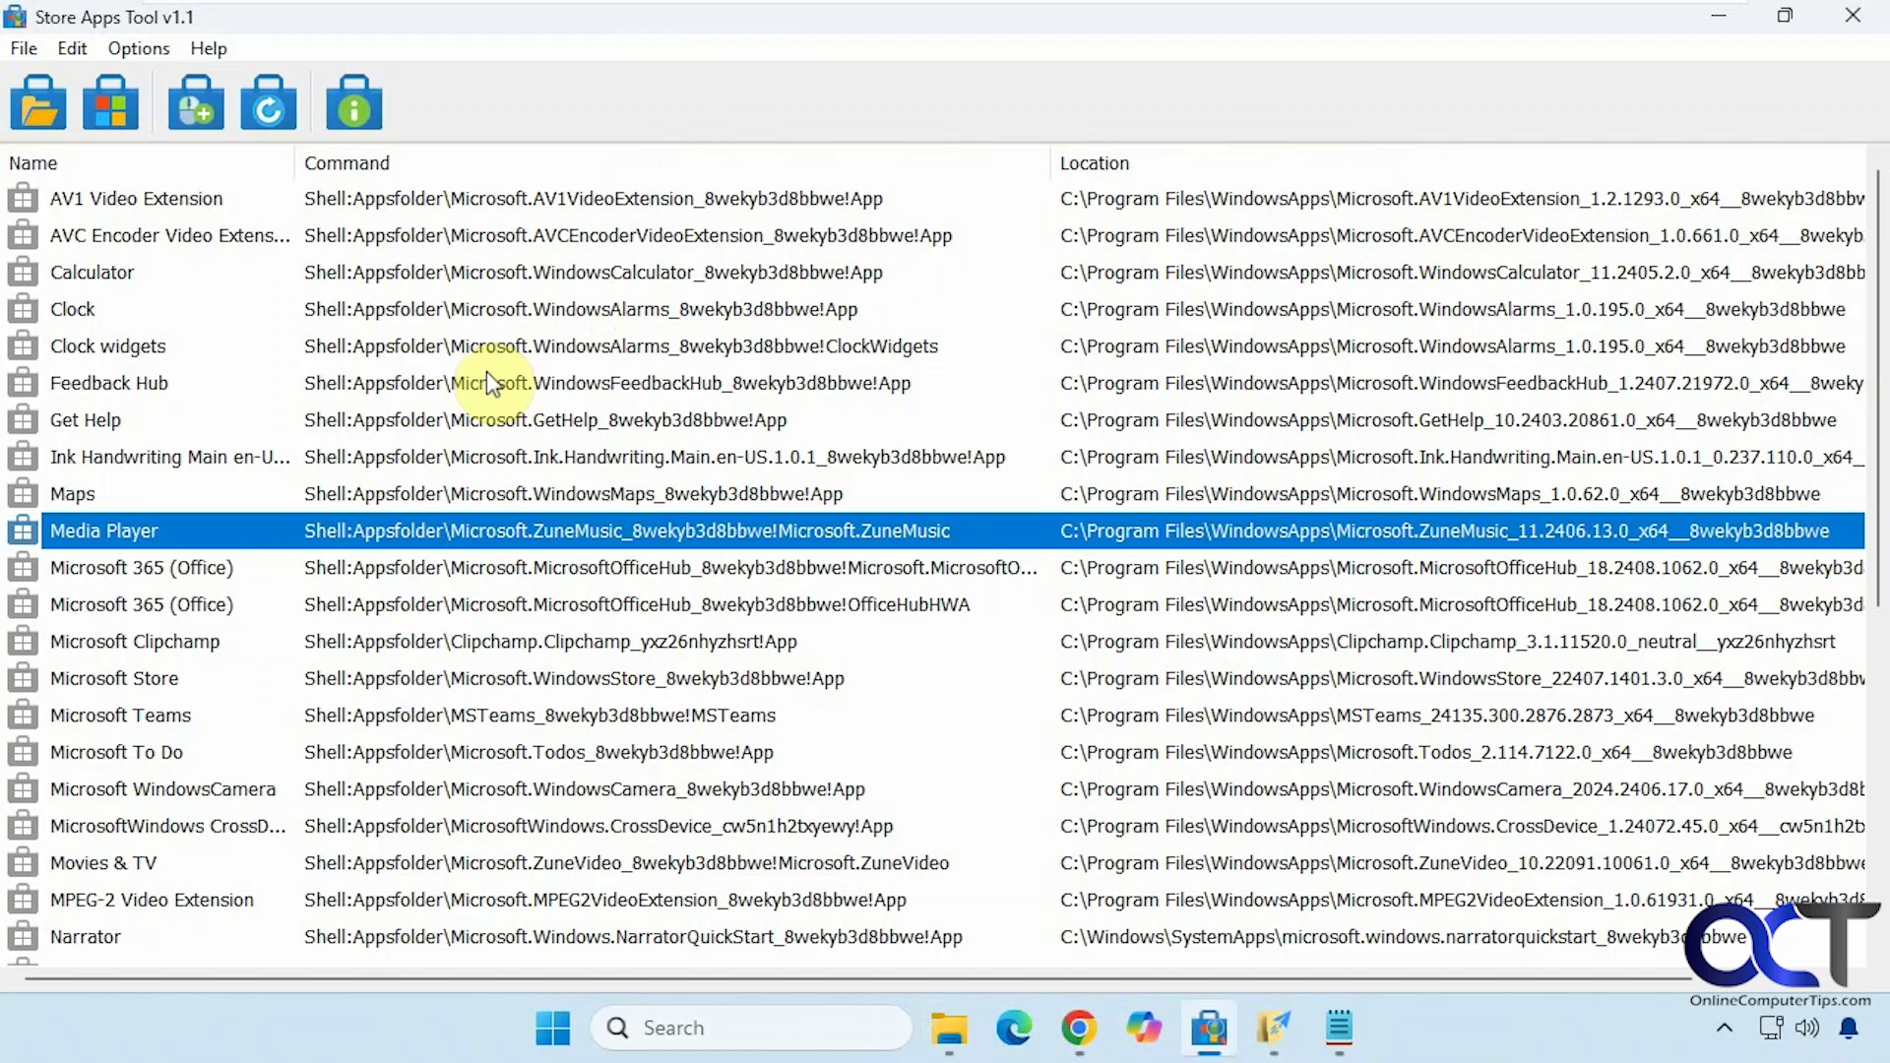
pyautogui.scroll(-3, 489, 384)
pyautogui.scroll(3, 489, 384)
pyautogui.click(40, 108)
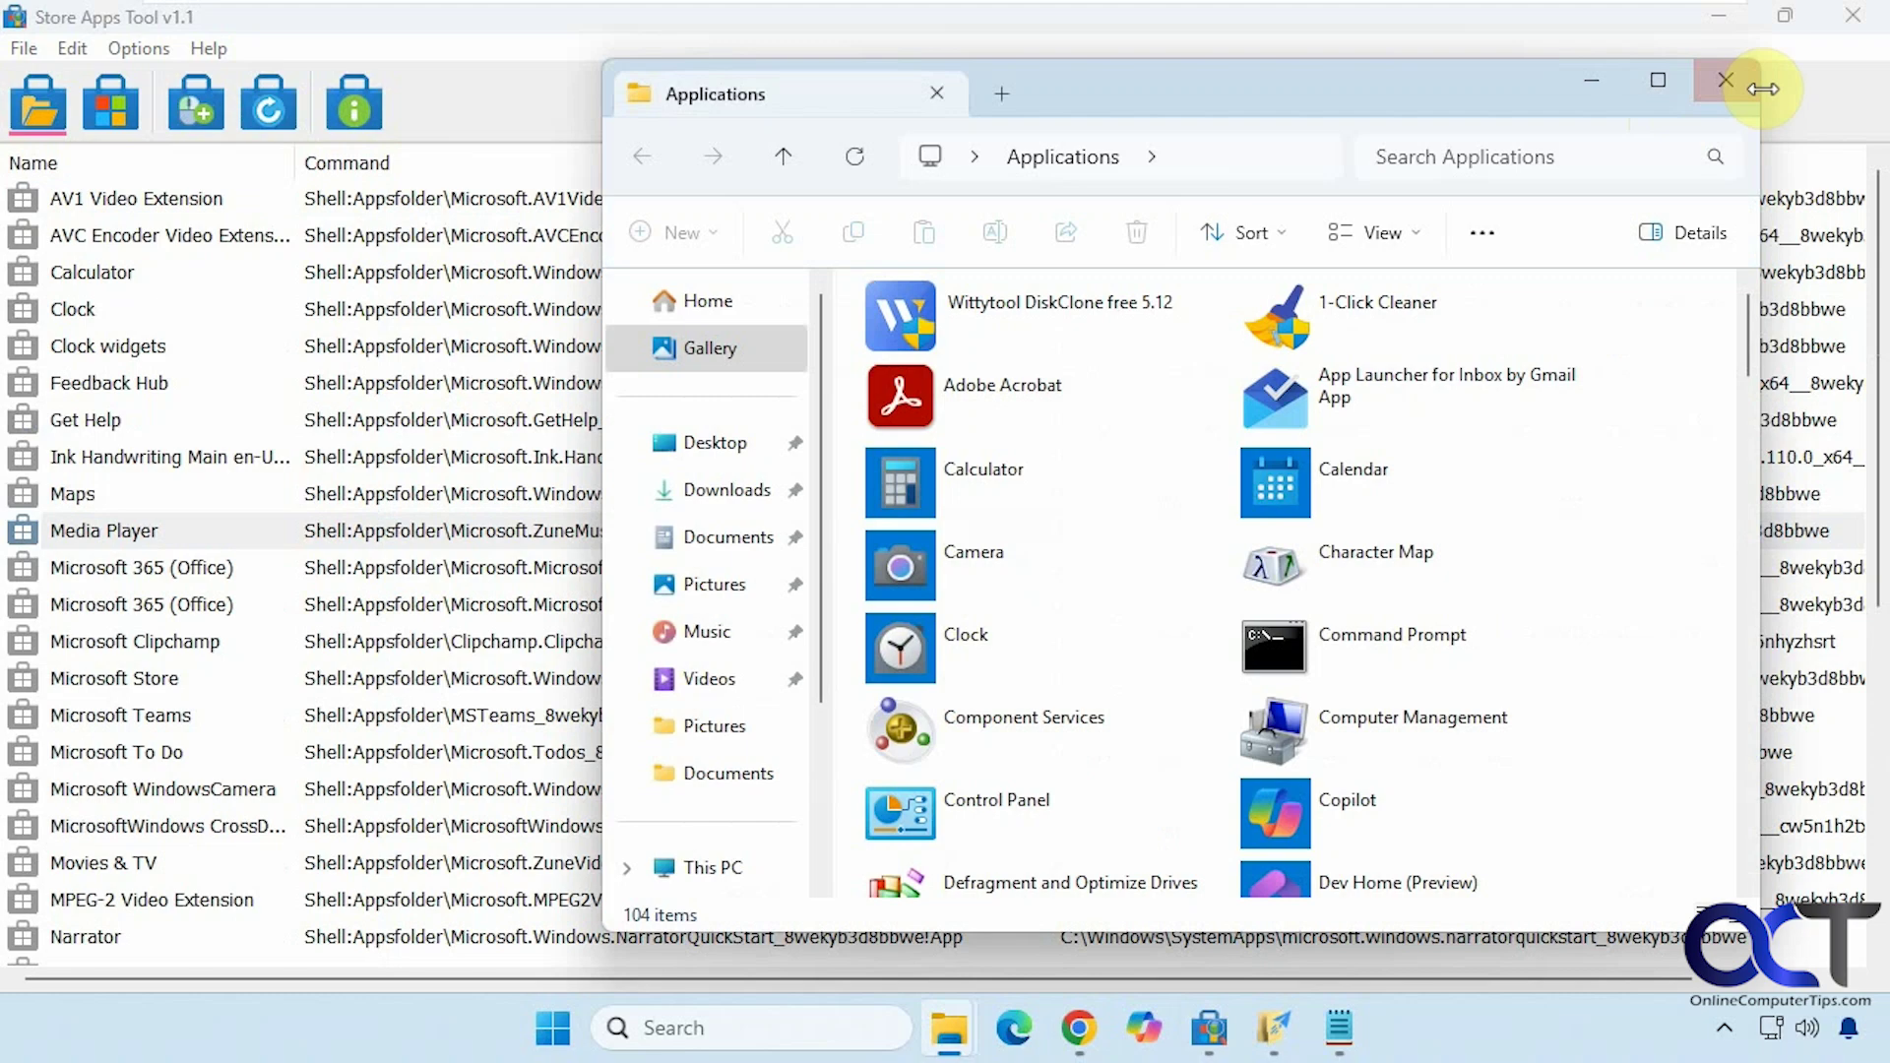
pyautogui.click(1740, 79)
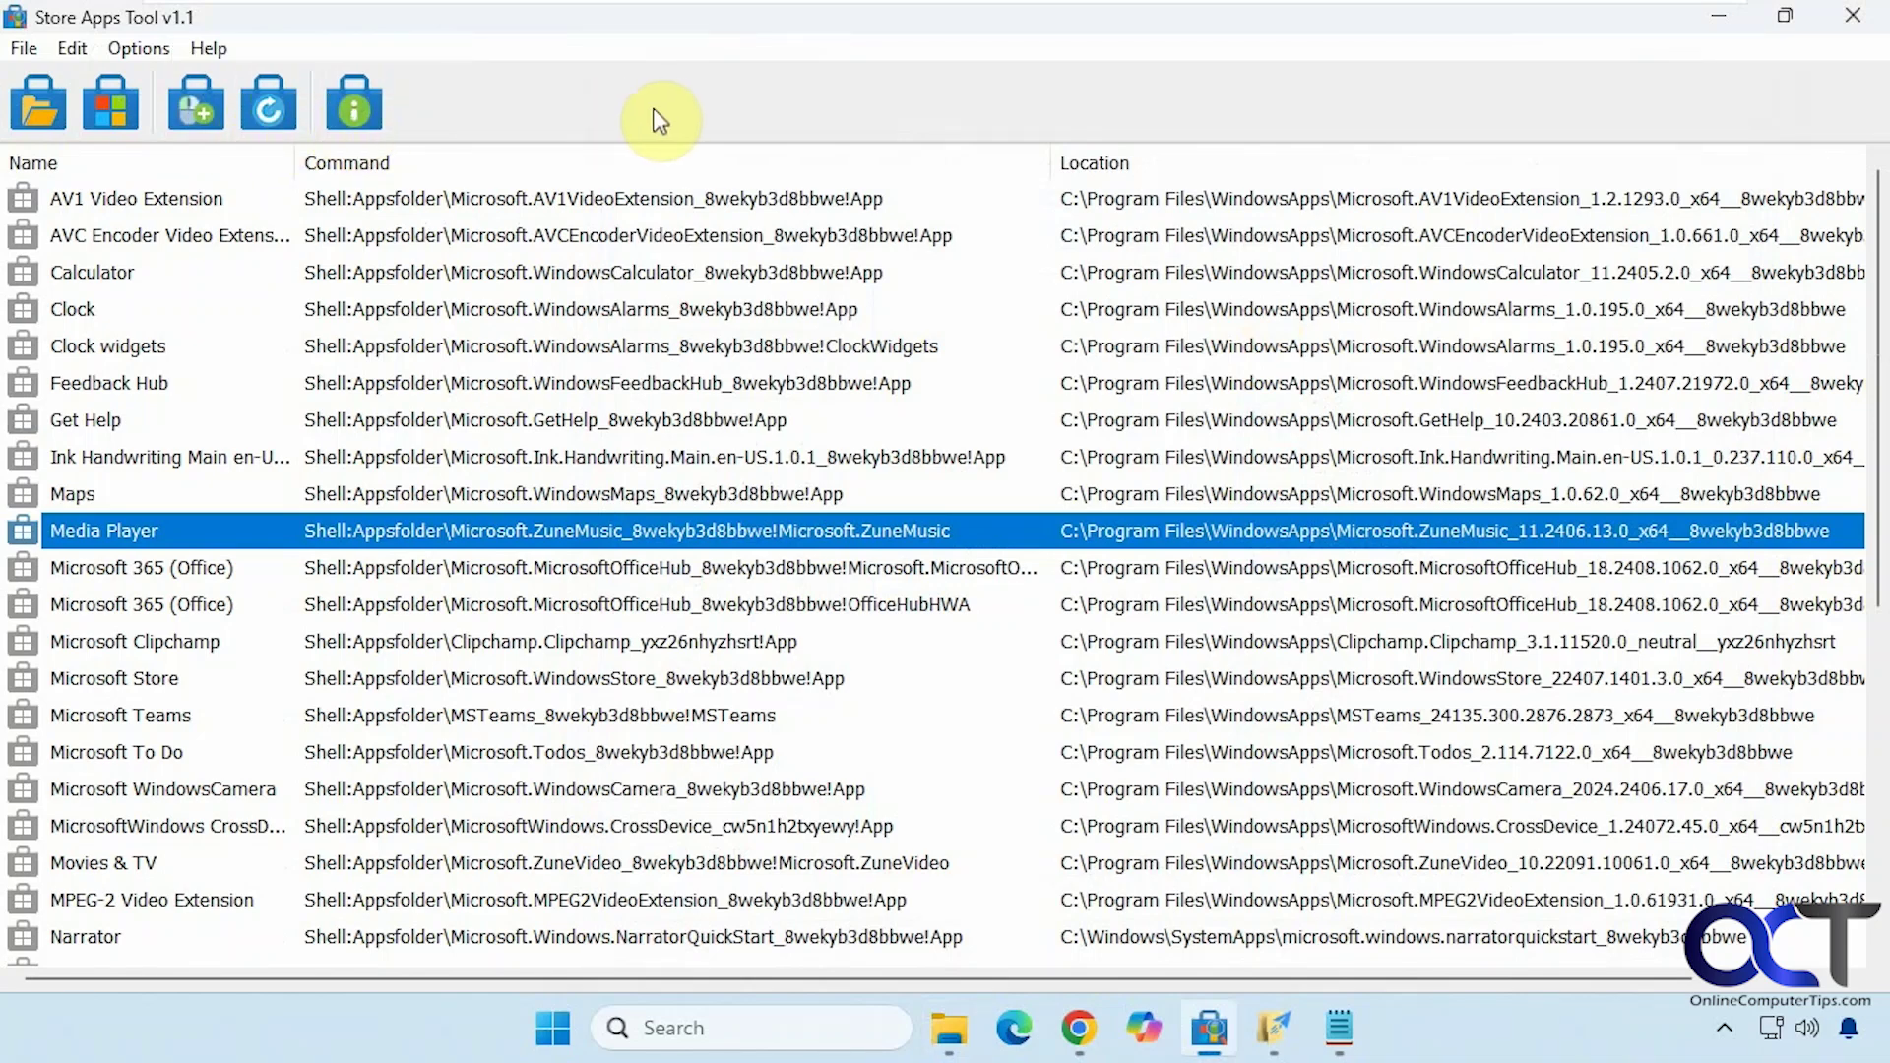
# Step: Choose Add to Desktop Context Menu for the Media Player entry
pyautogui.rightClick(322, 537)
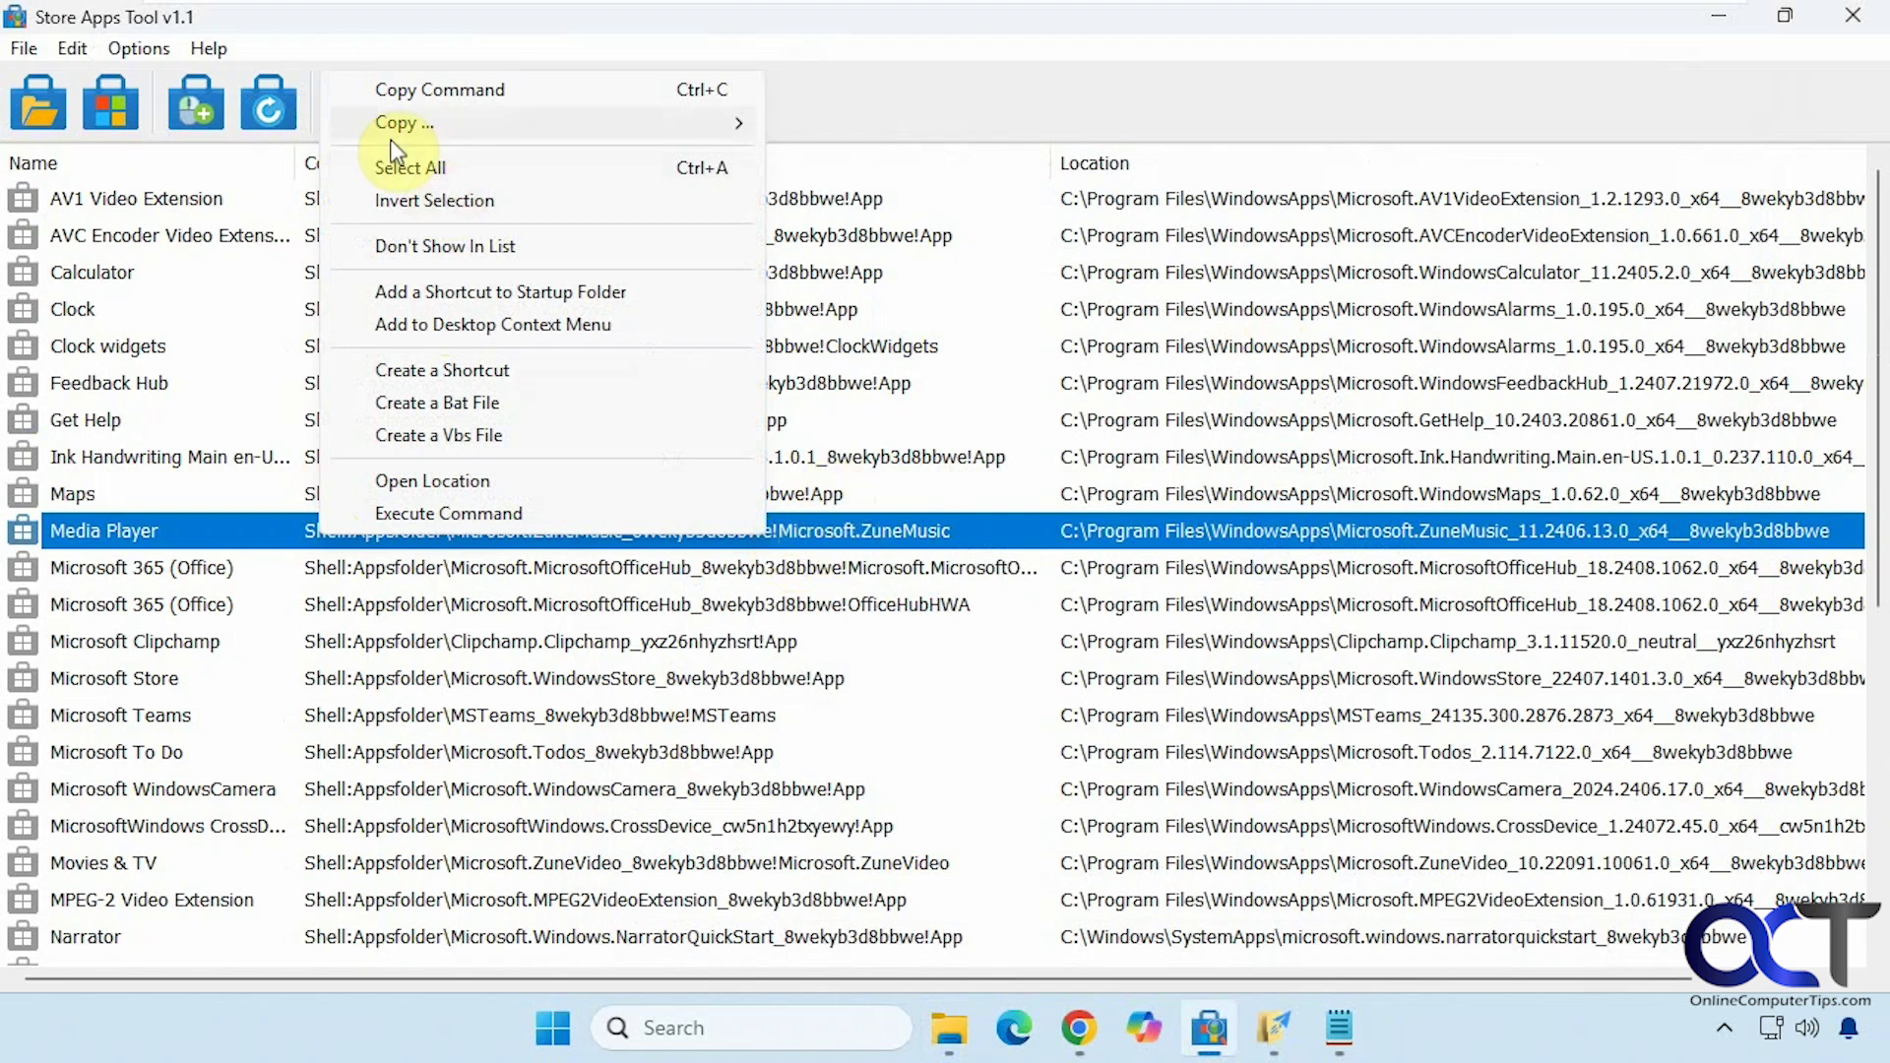
pyautogui.moveTo(398, 122)
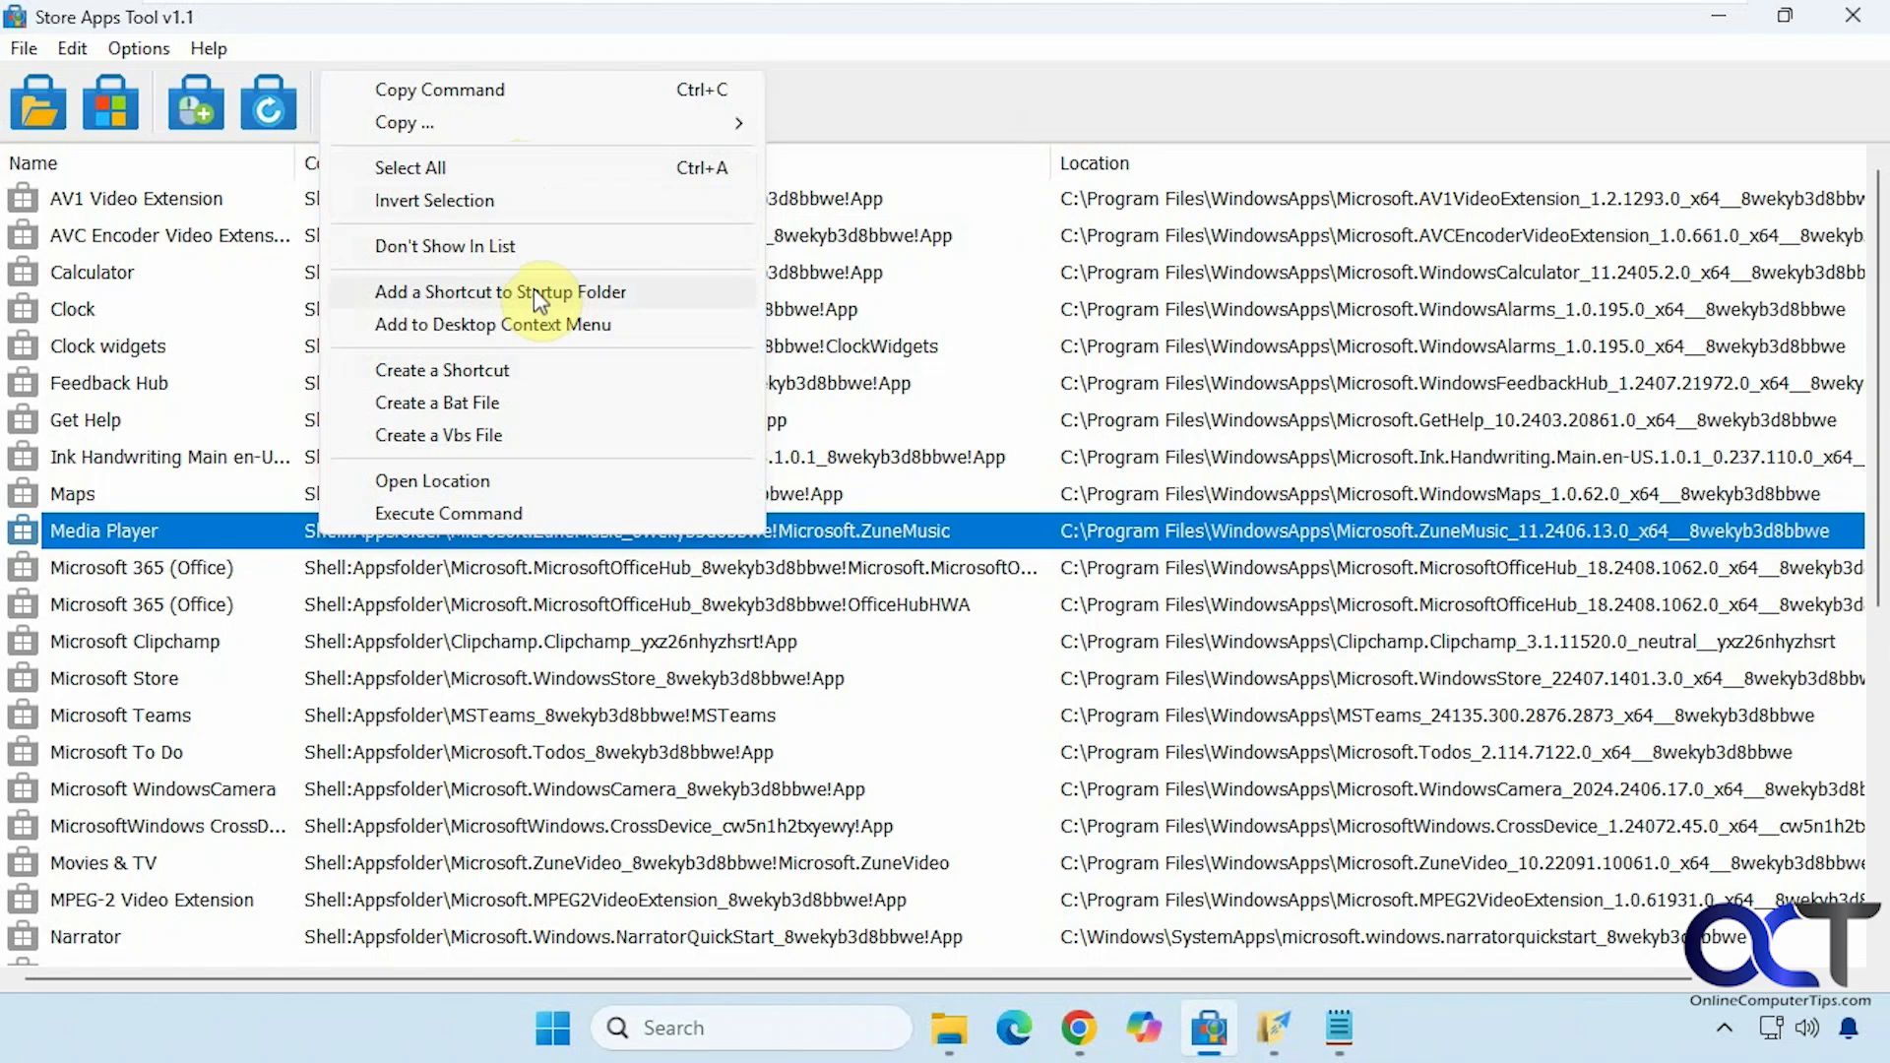
pyautogui.click(489, 329)
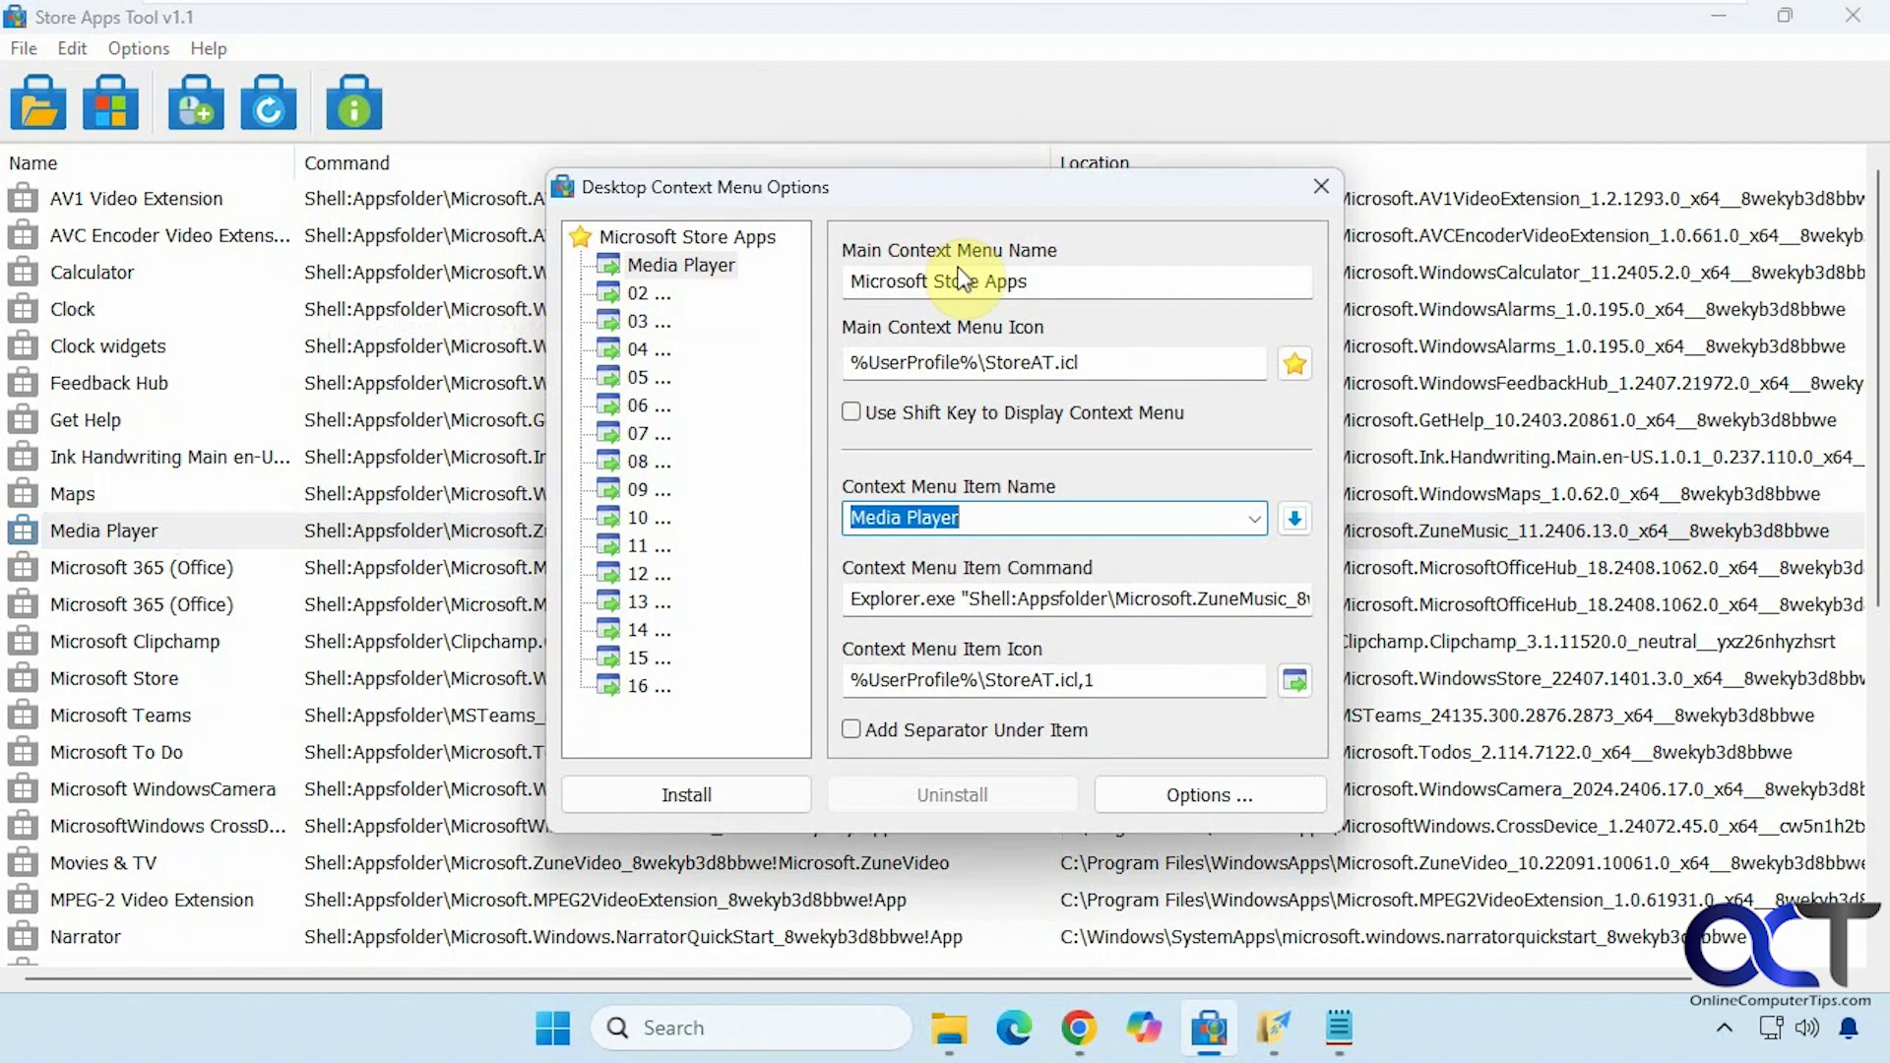
# Step: Install Media Player under the Microsoft Store Apps desktop menu entry, keeping the default icon, and confirm
pyautogui.click(1293, 366)
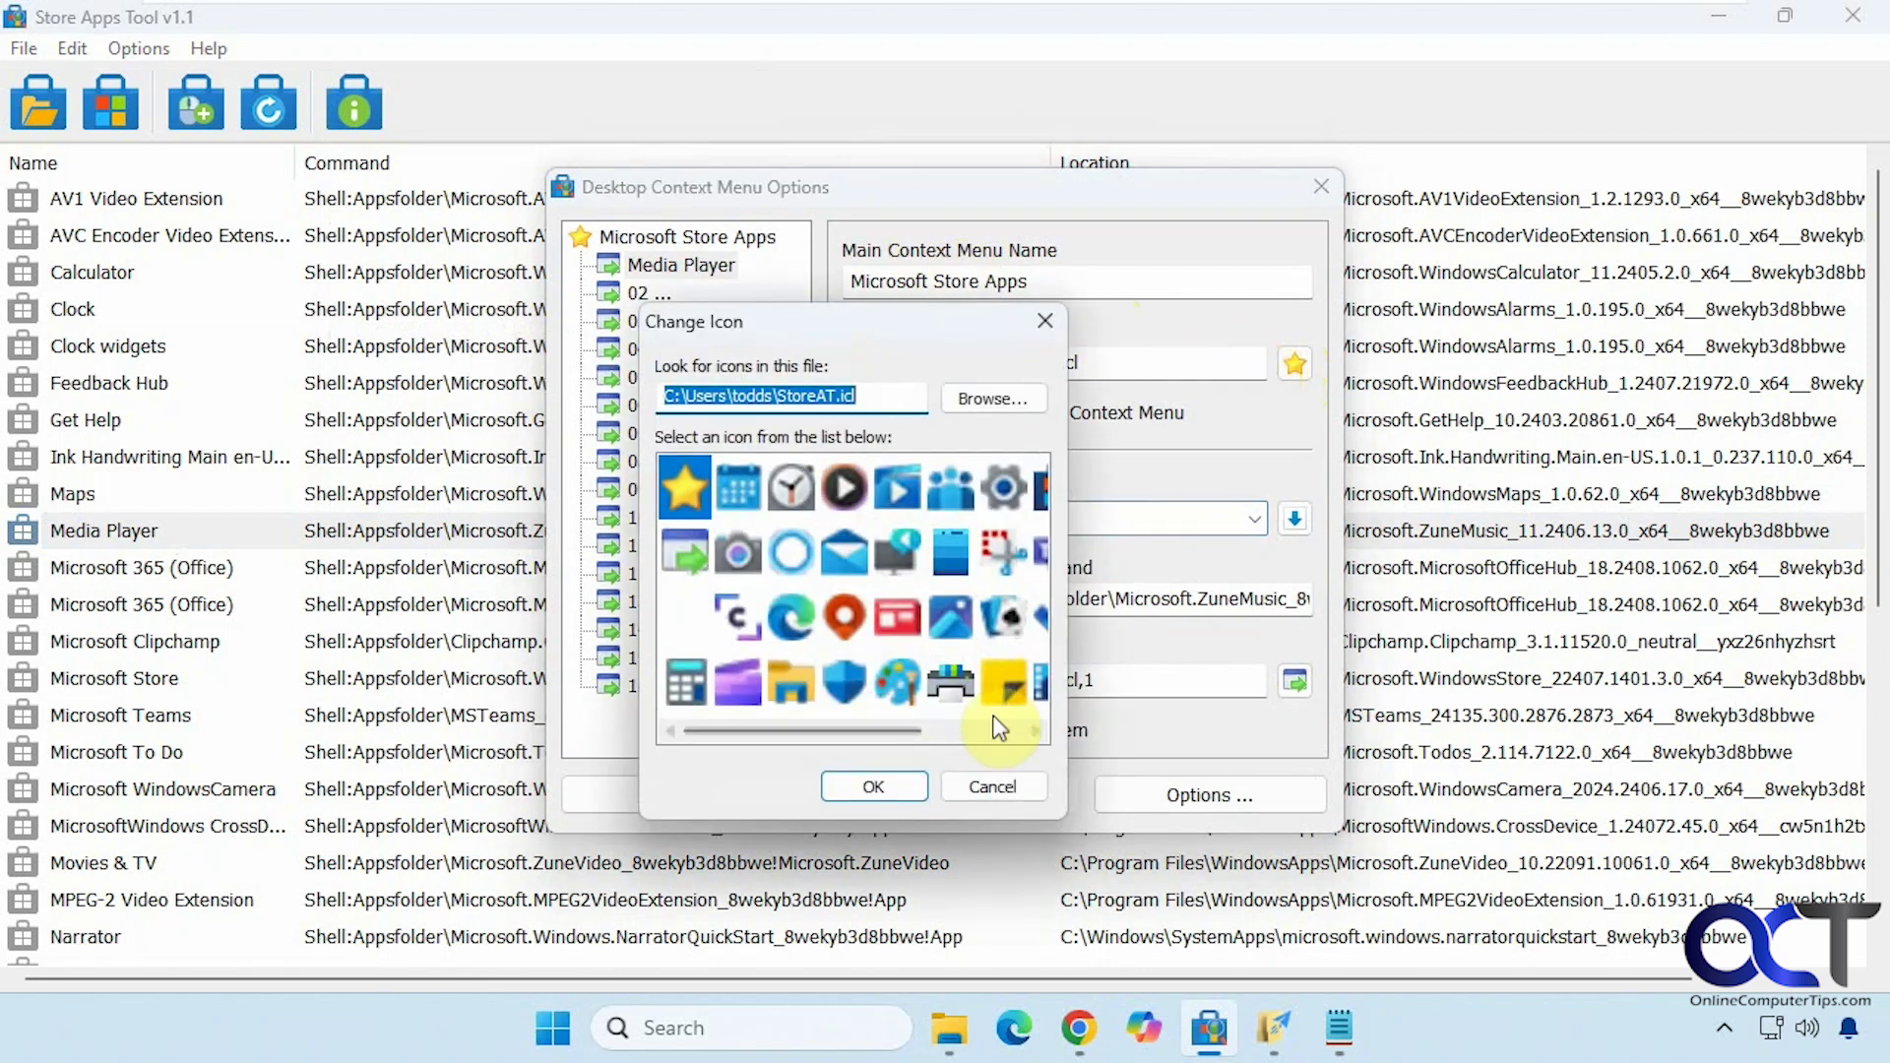
pyautogui.click(1014, 784)
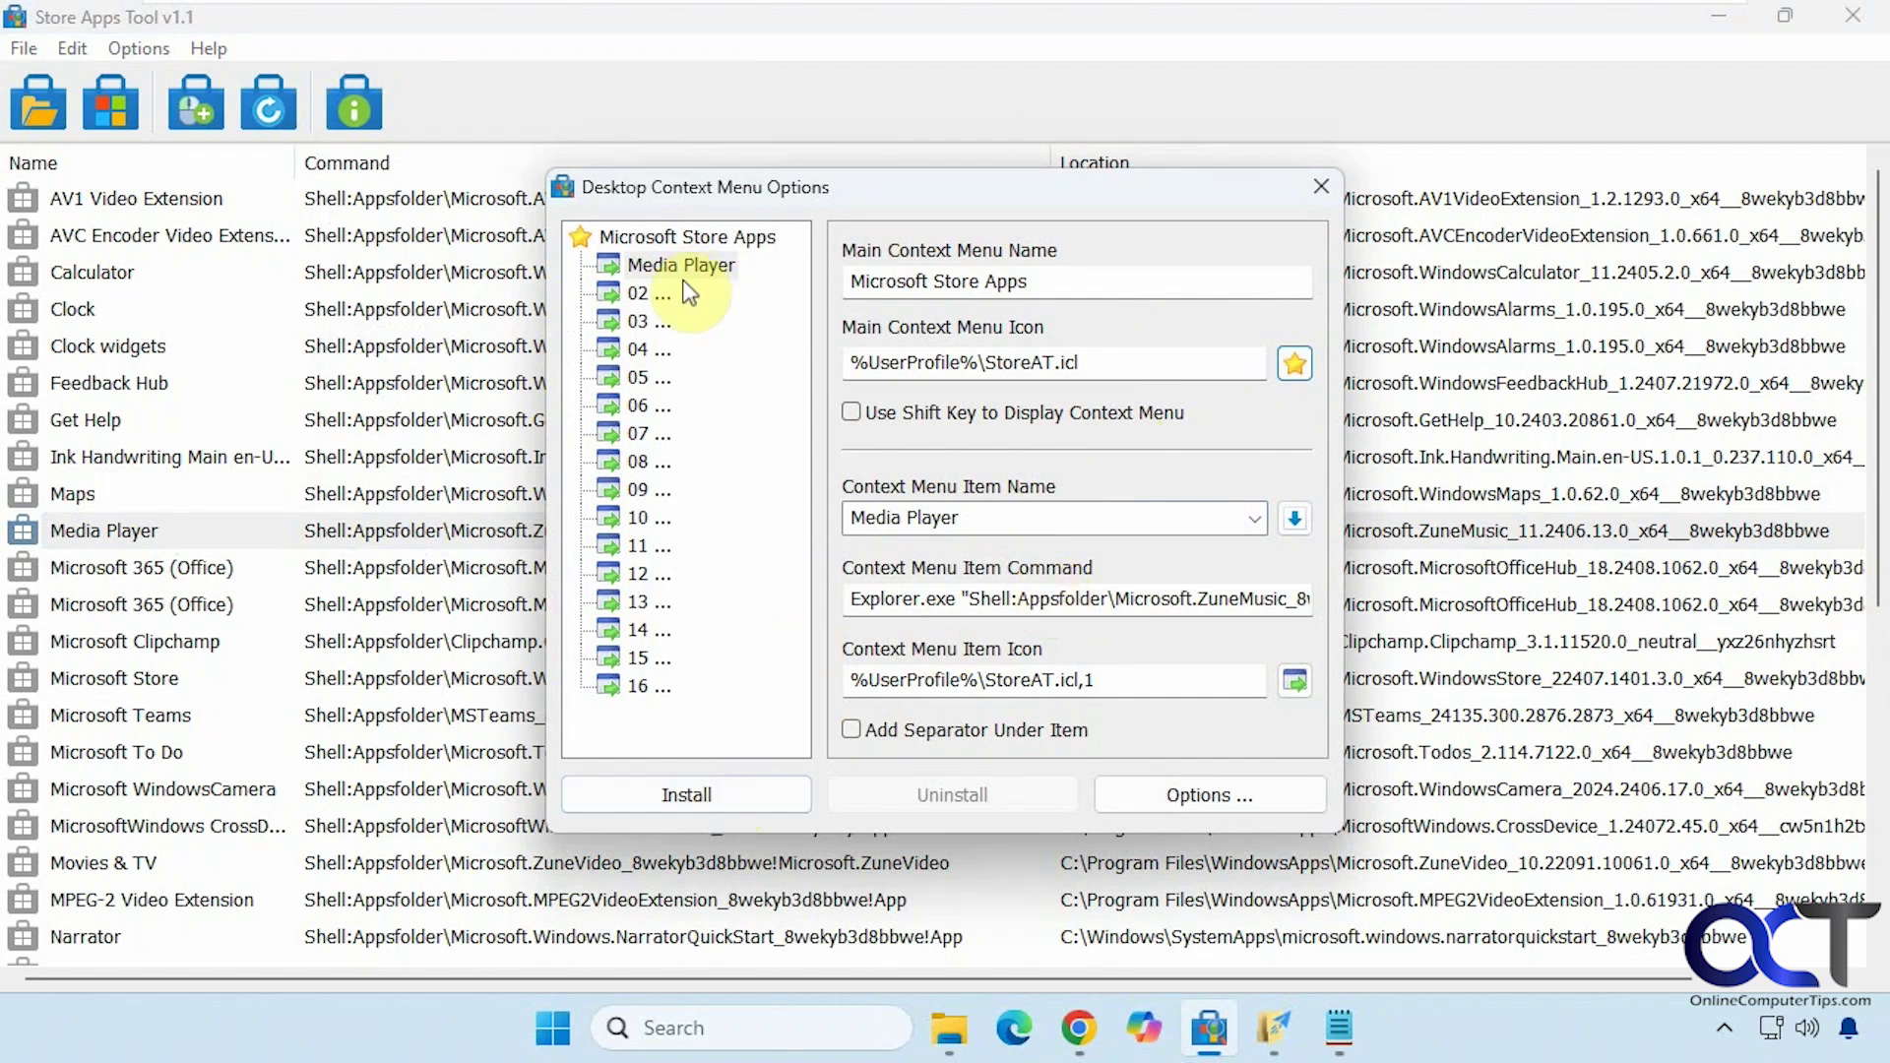
pyautogui.click(689, 793)
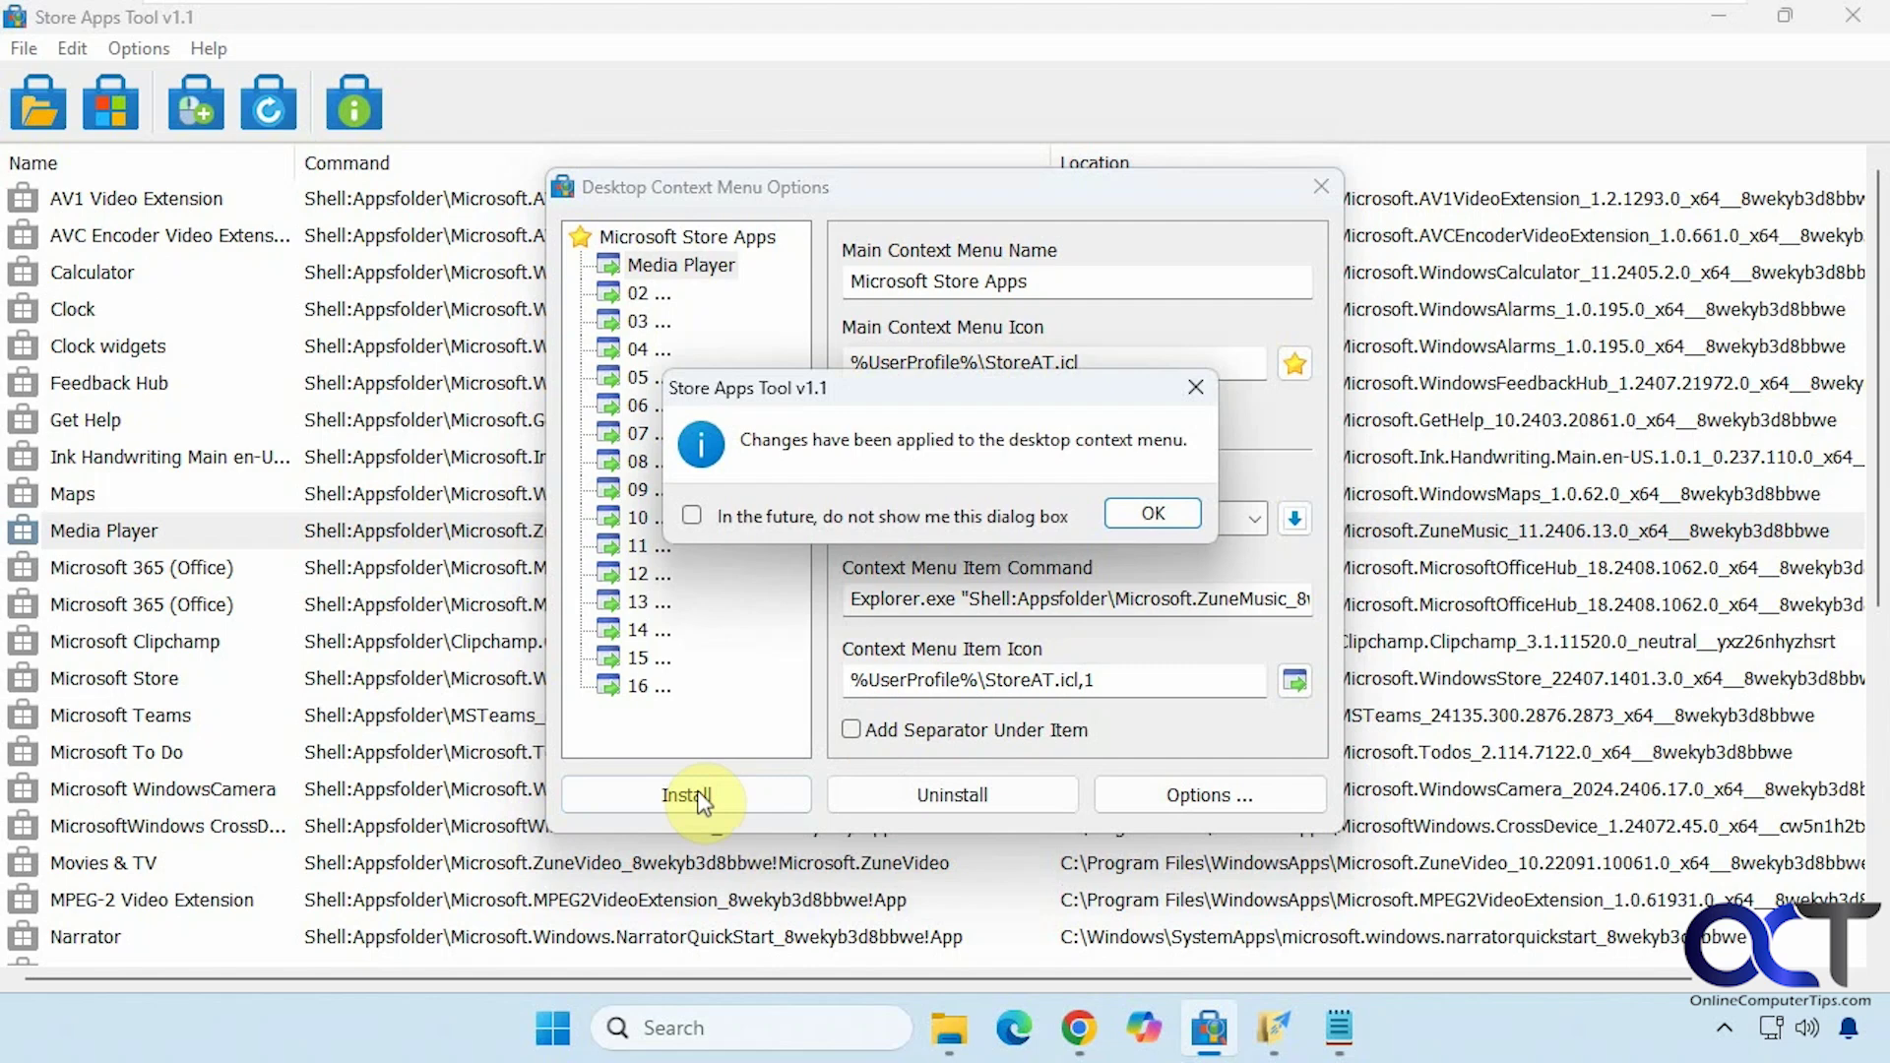
pyautogui.click(1130, 515)
# Step: Open Media Player from the desktop's Microsoft Store Apps menu entry, then close it
pyautogui.click(1321, 186)
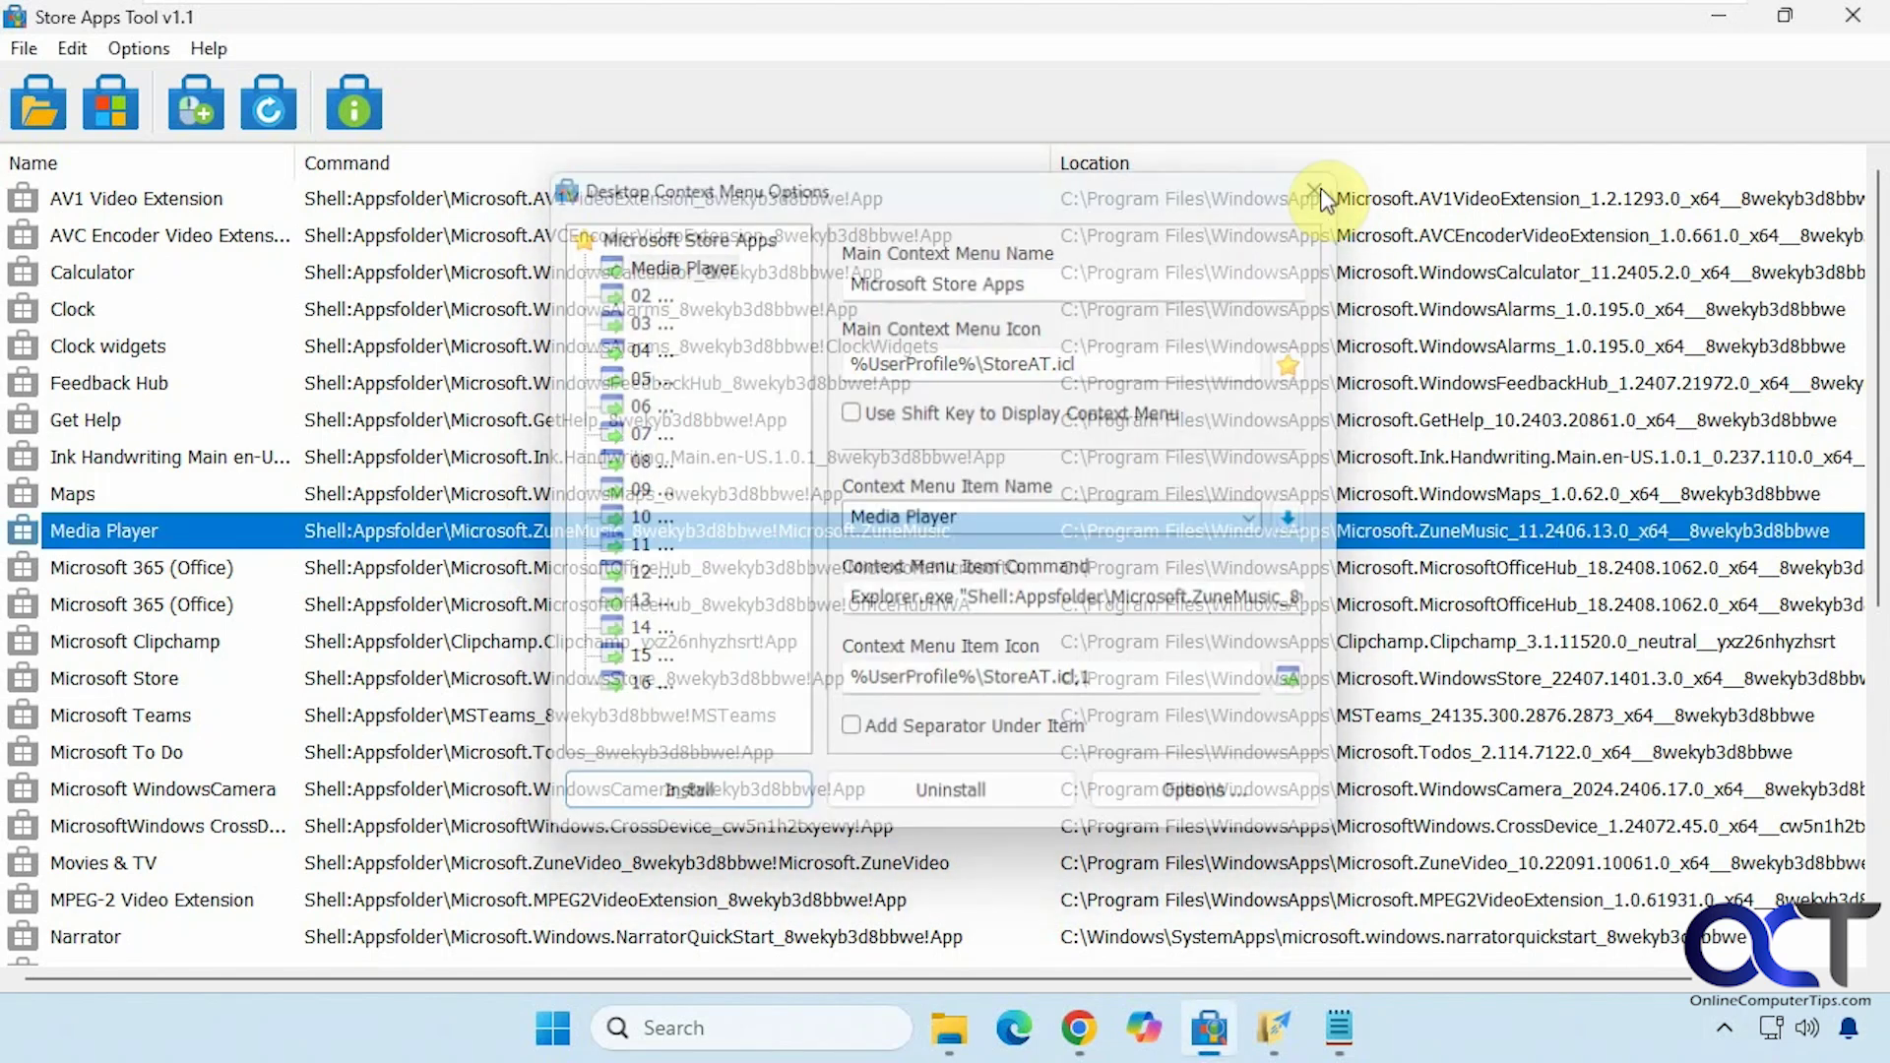
pyautogui.click(1703, 18)
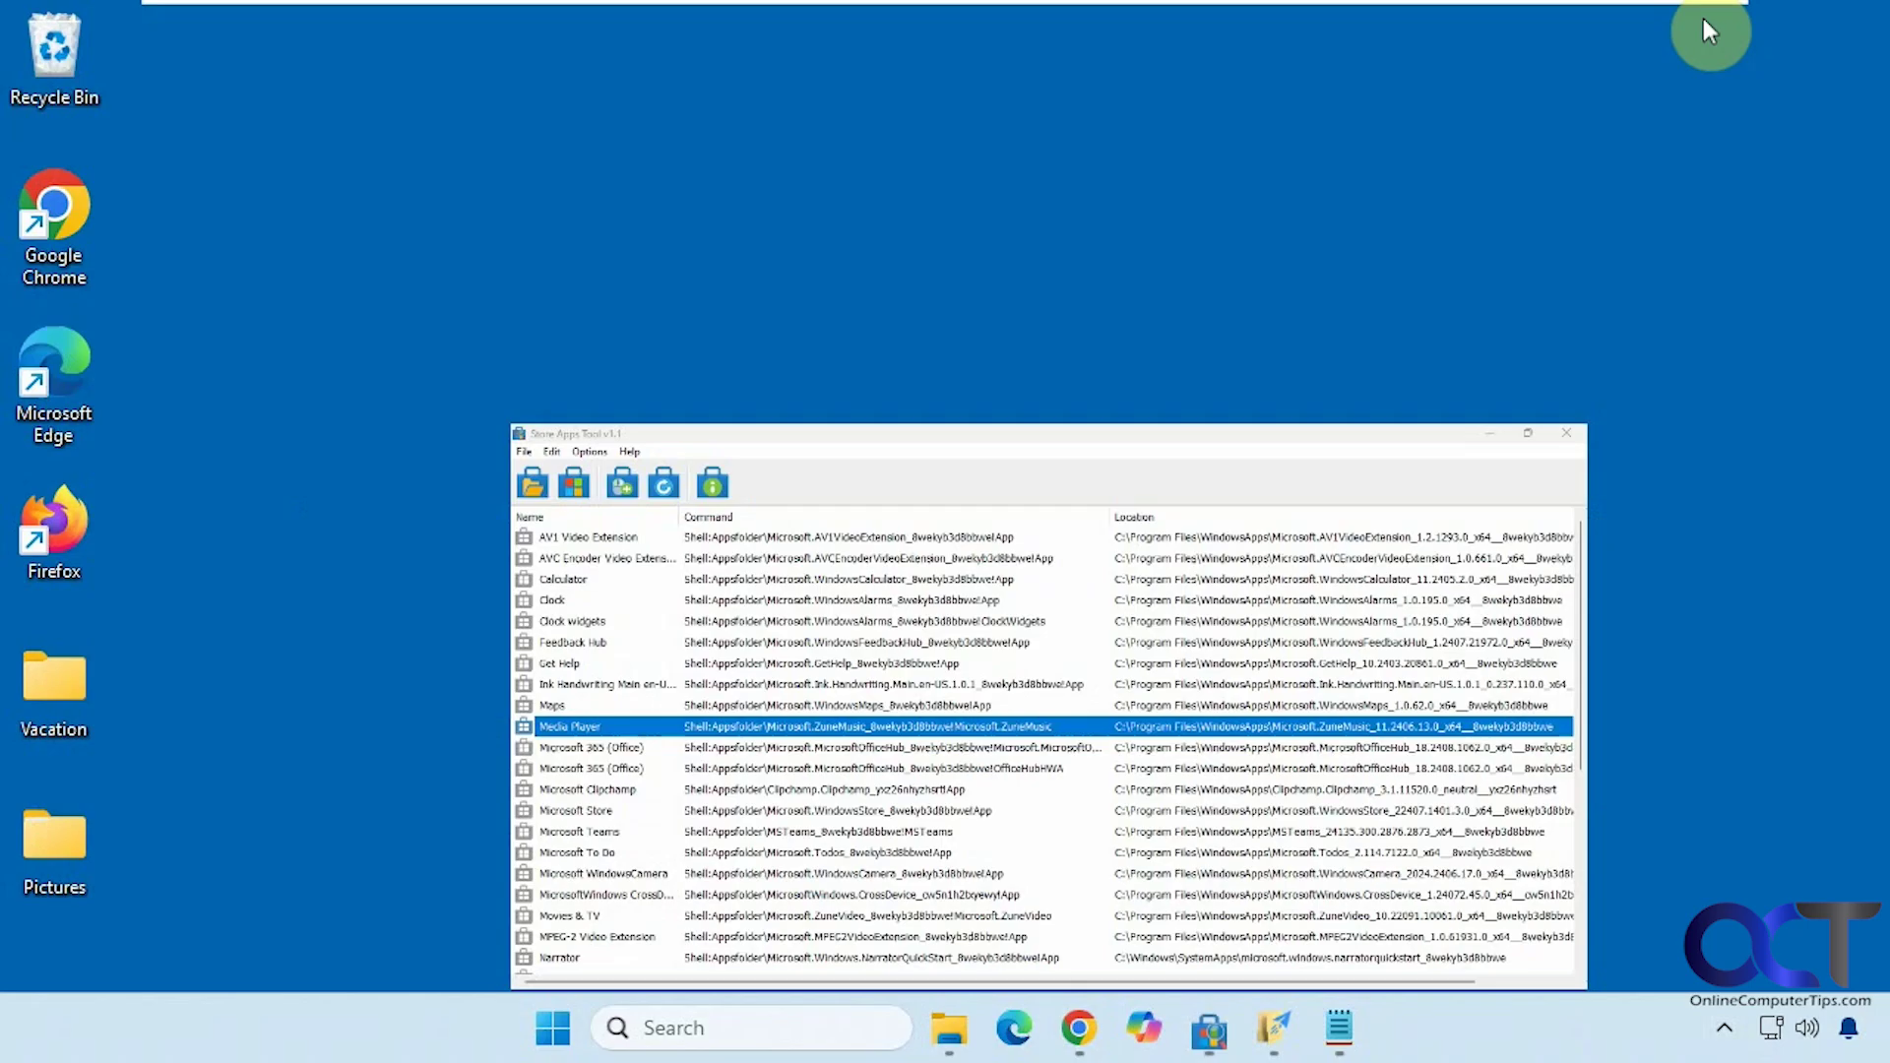
pyautogui.rightClick(529, 407)
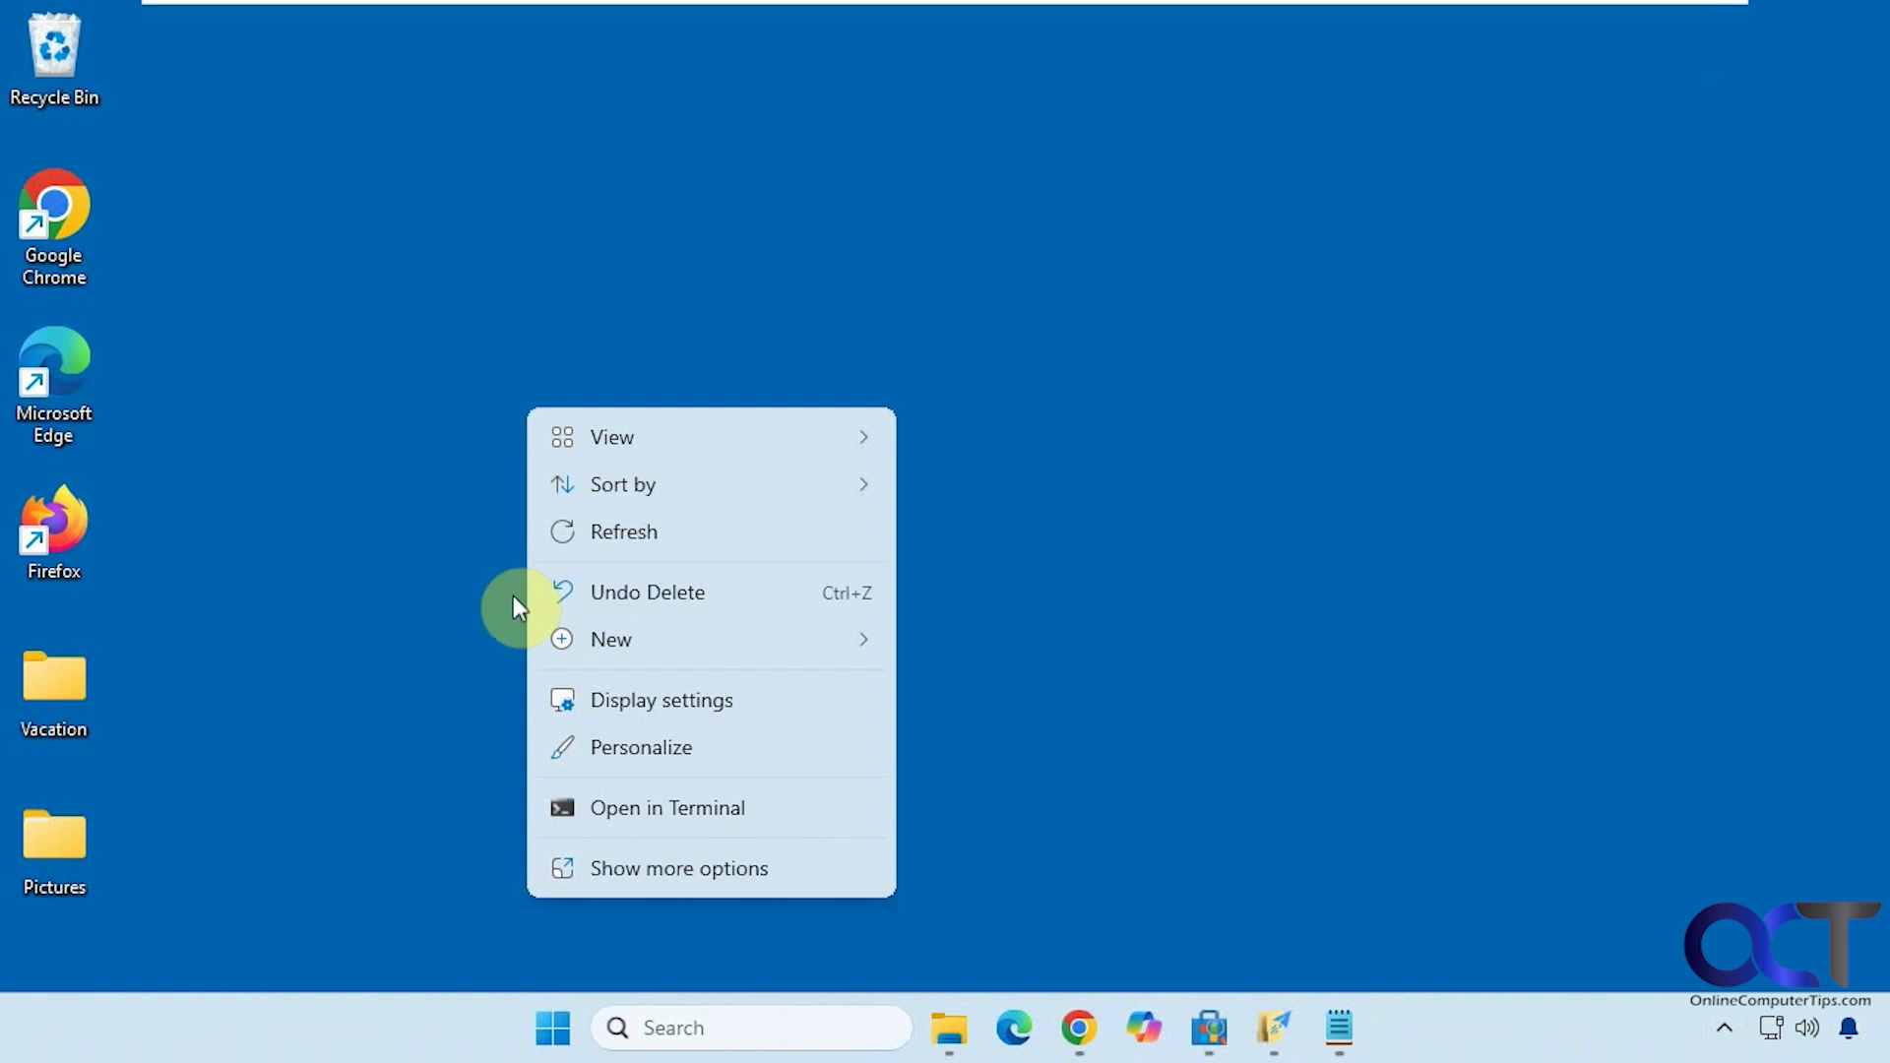
pyautogui.click(445, 765)
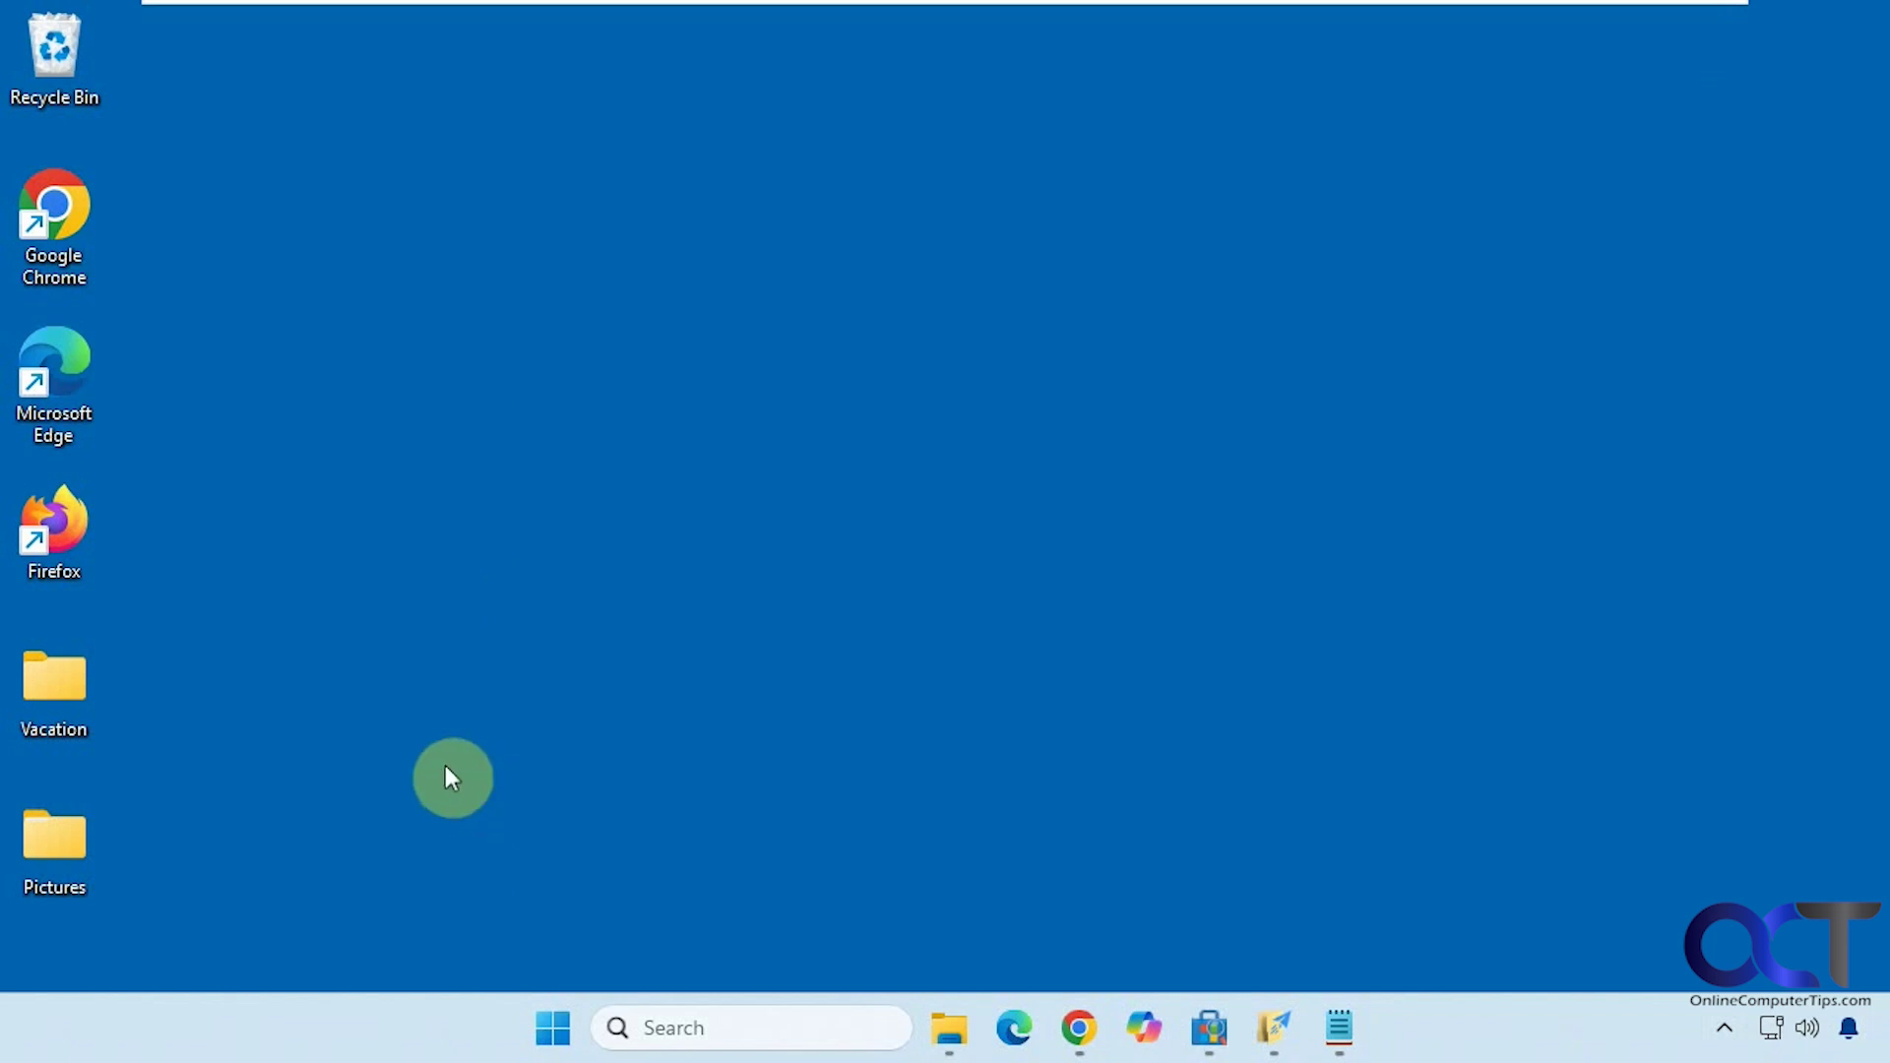
pyautogui.rightClick(469, 718)
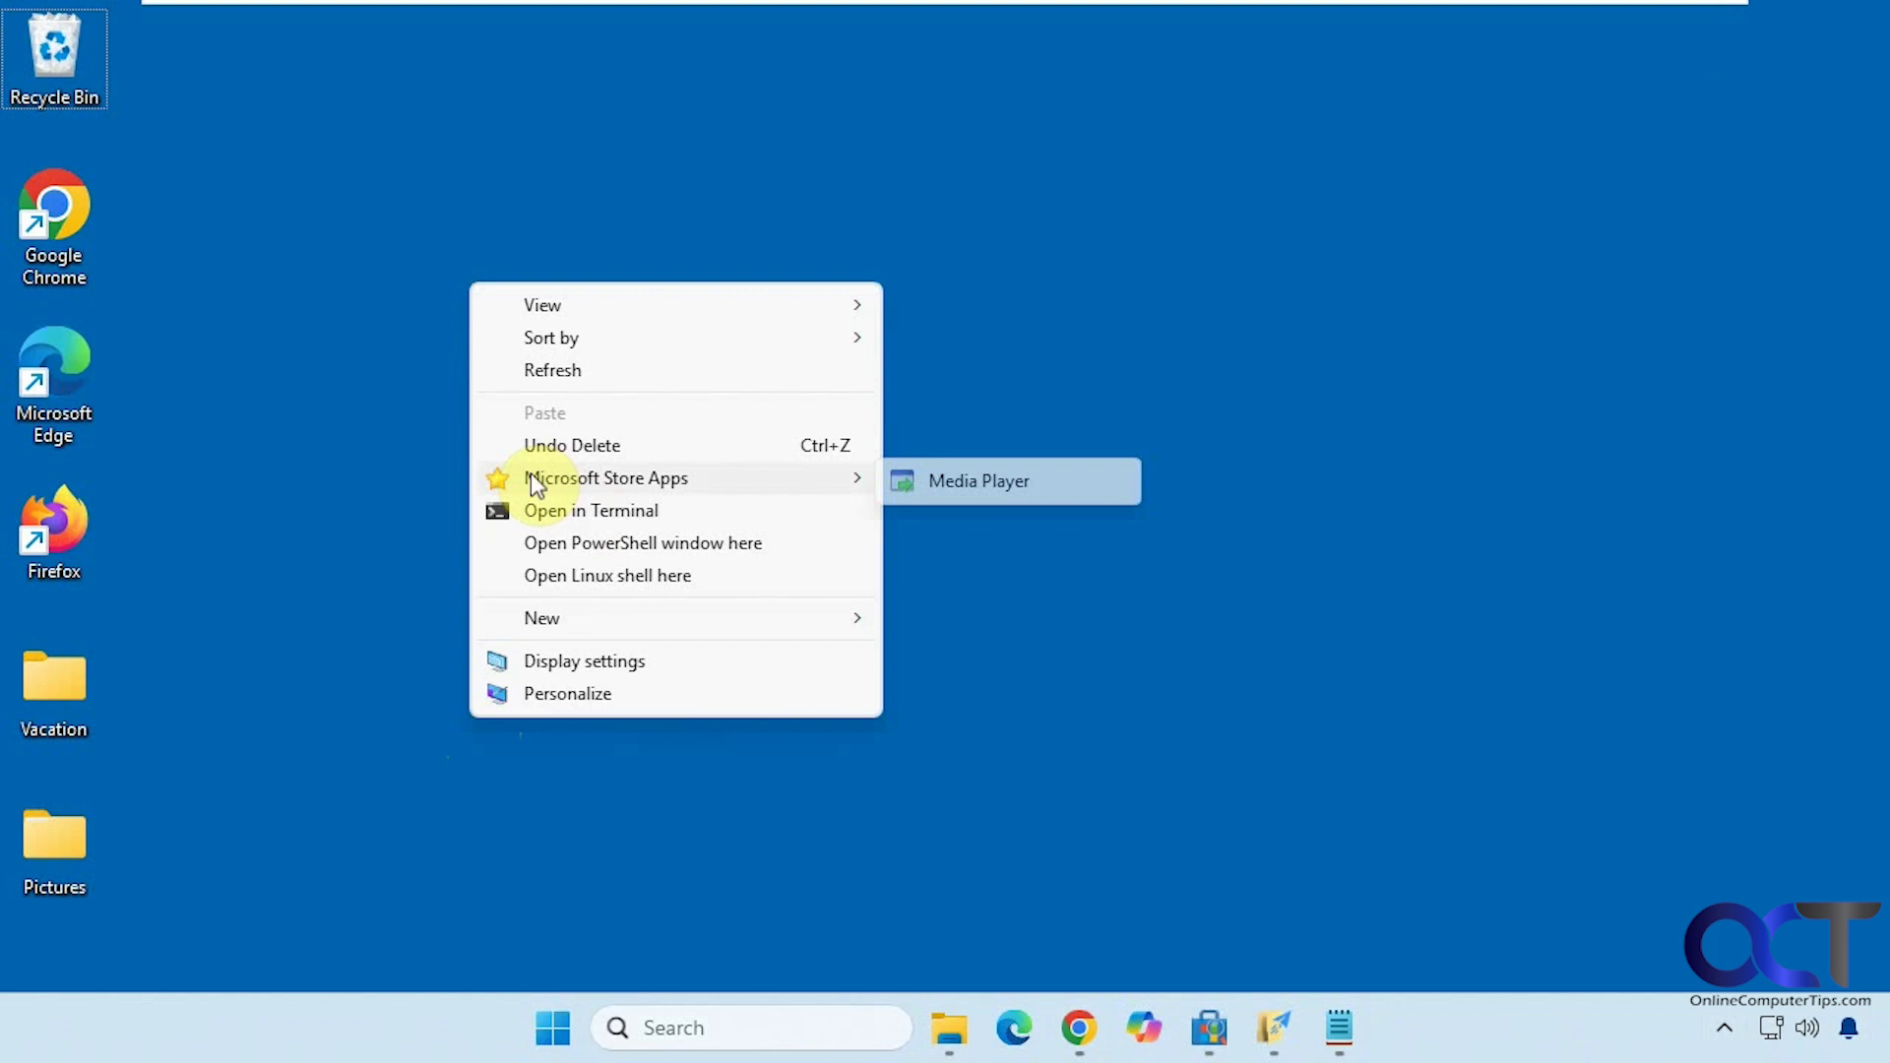
pyautogui.moveTo(530, 474)
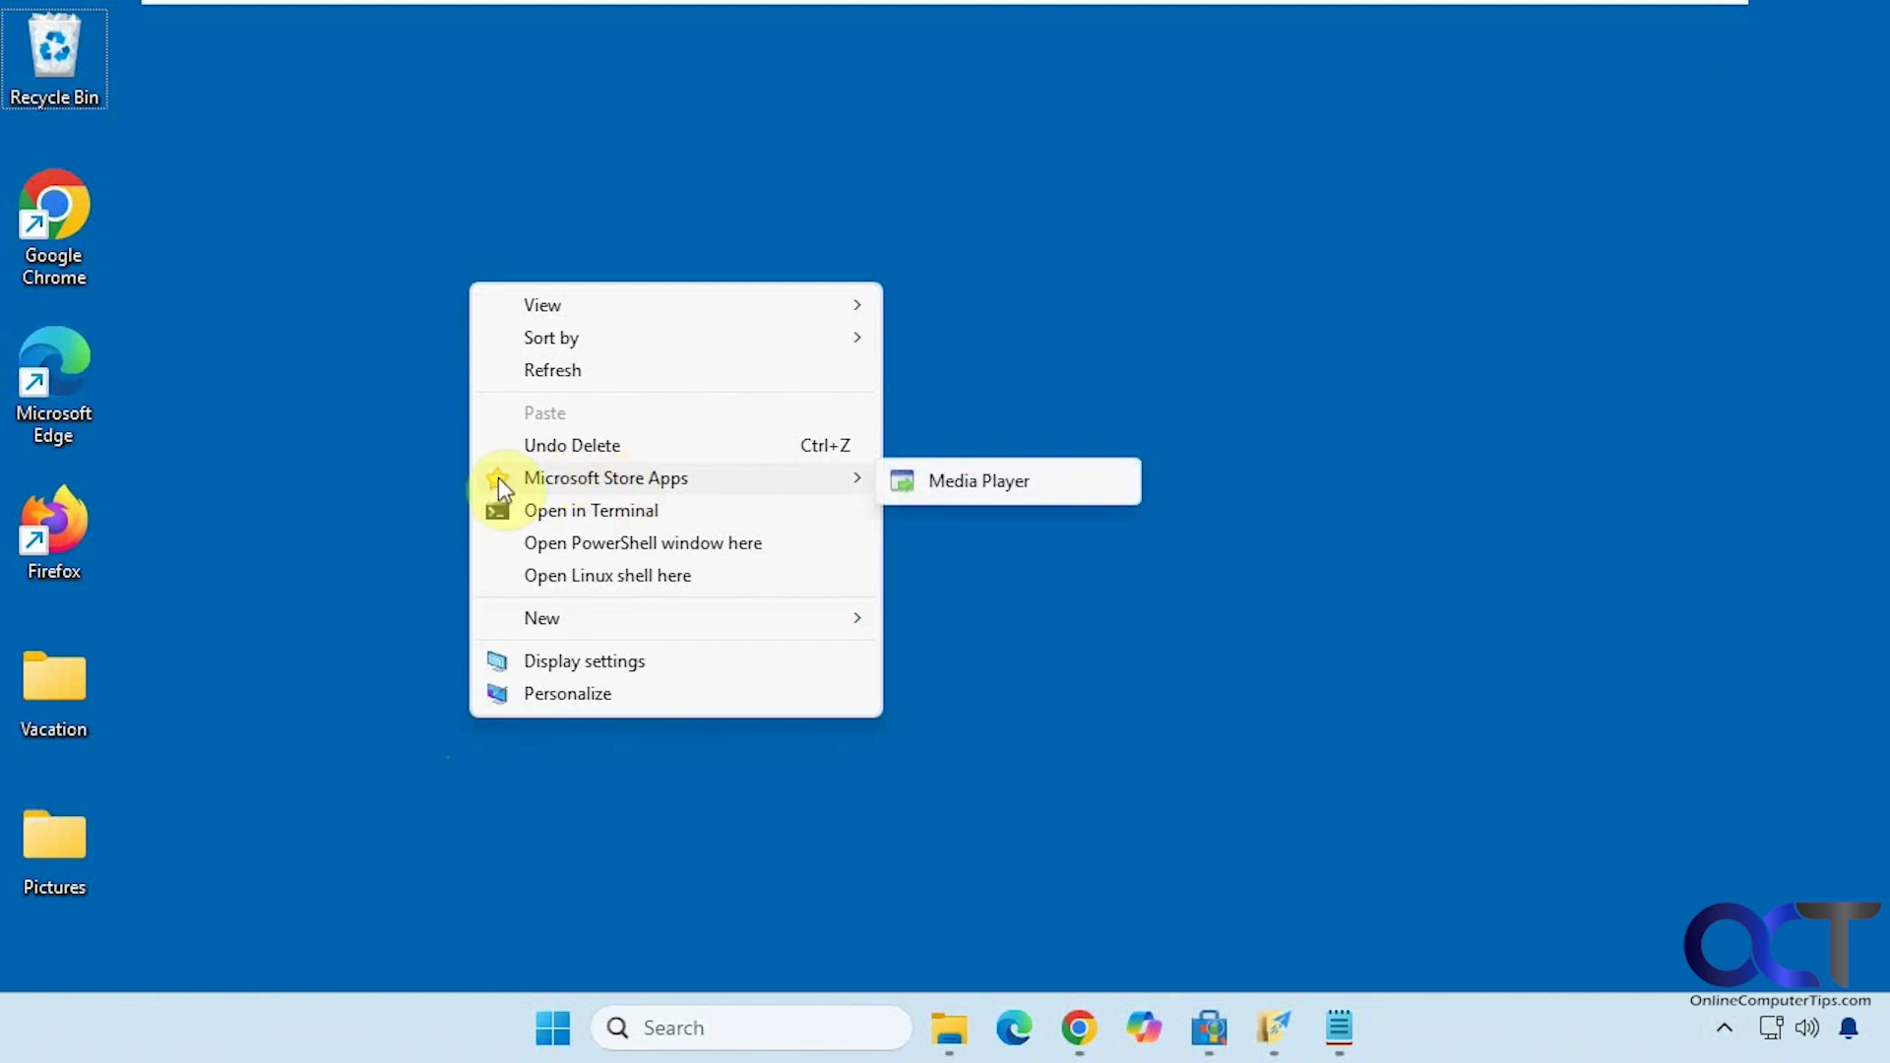
pyautogui.click(968, 494)
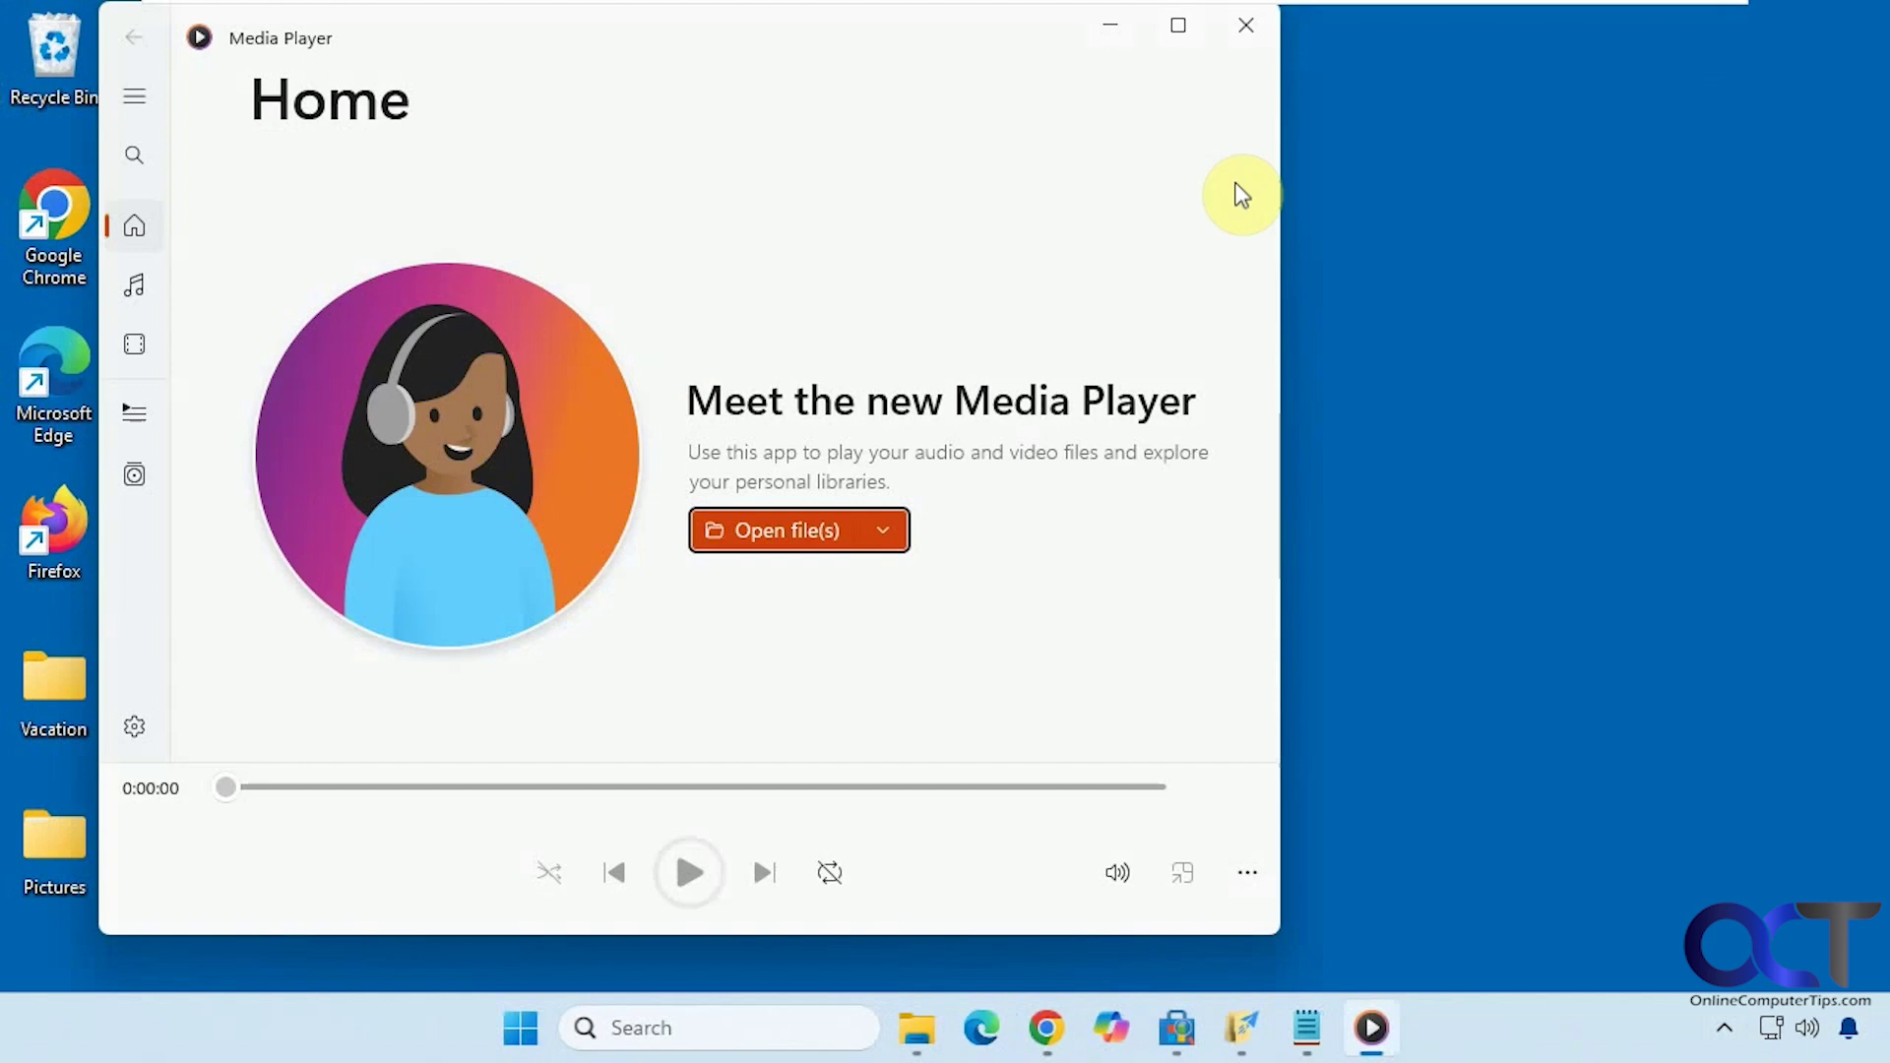
pyautogui.click(1246, 30)
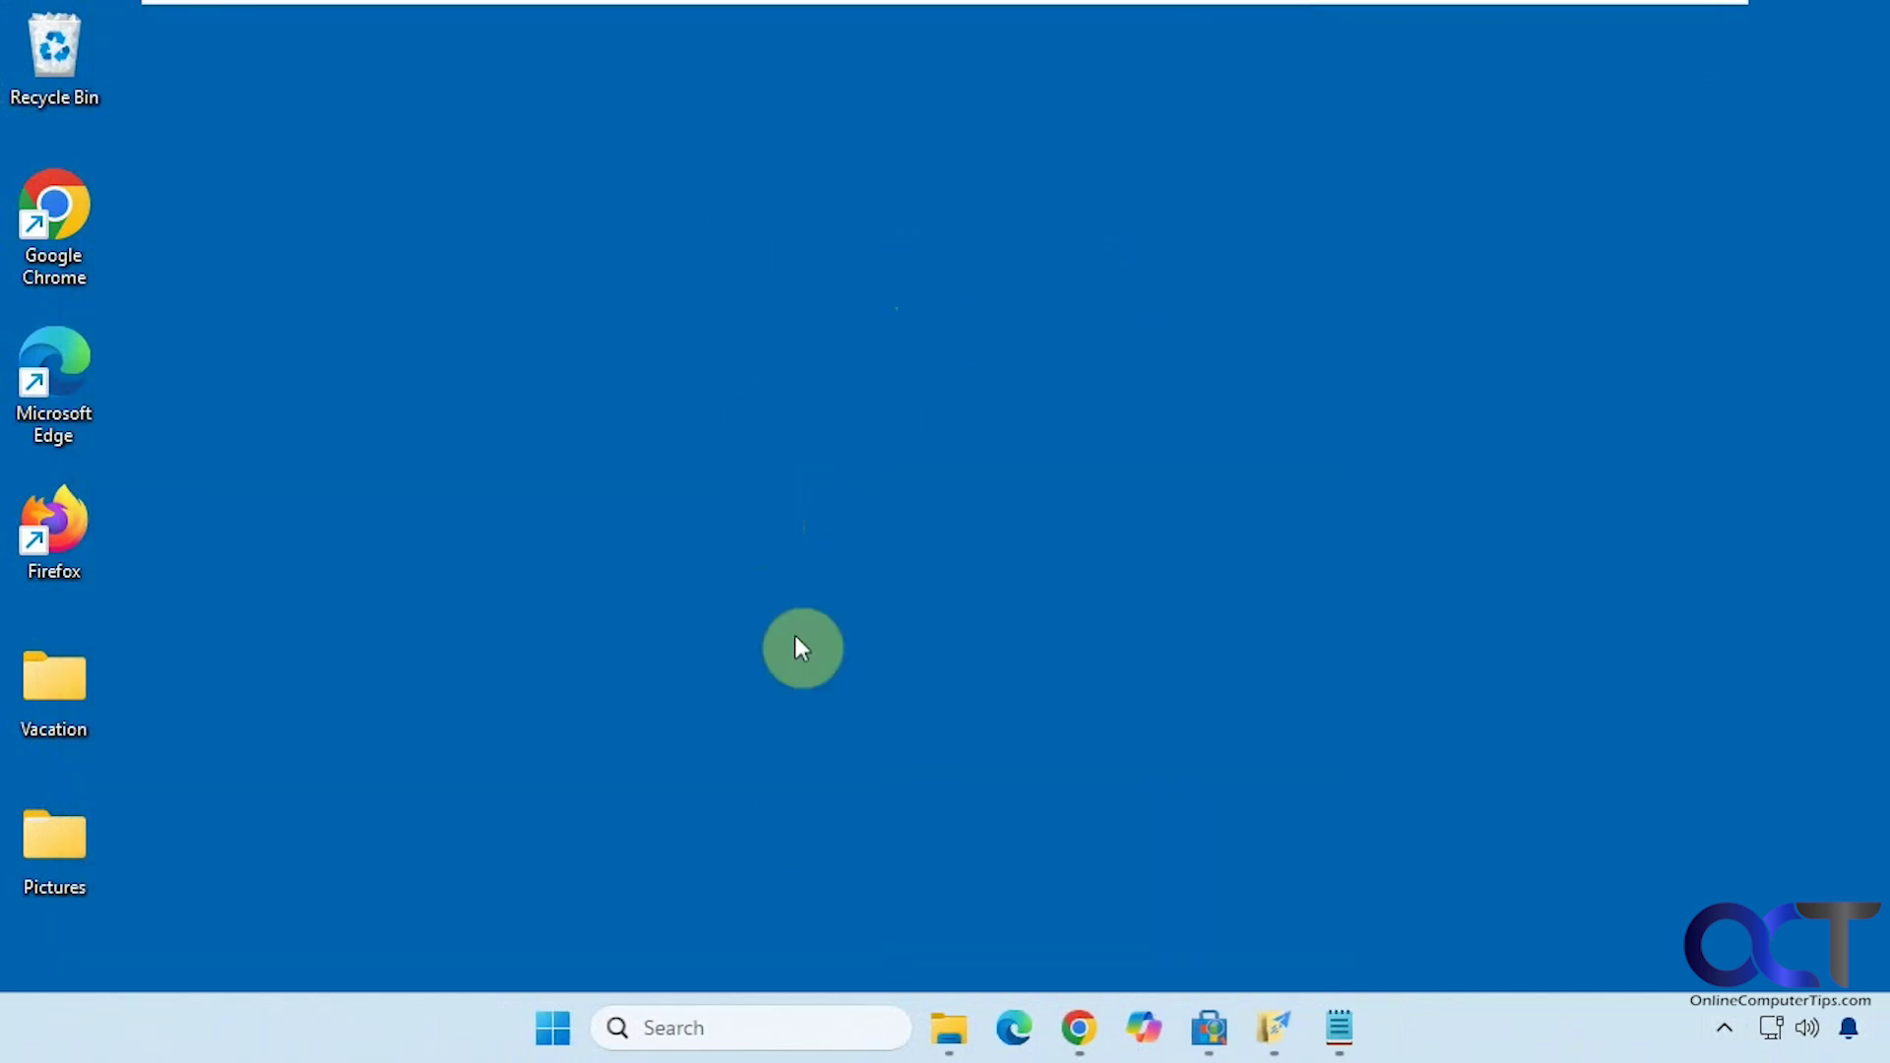
# Step: Save a Media Player shortcut to the Desktop and minimize the tool to check it
pyautogui.click(1208, 1028)
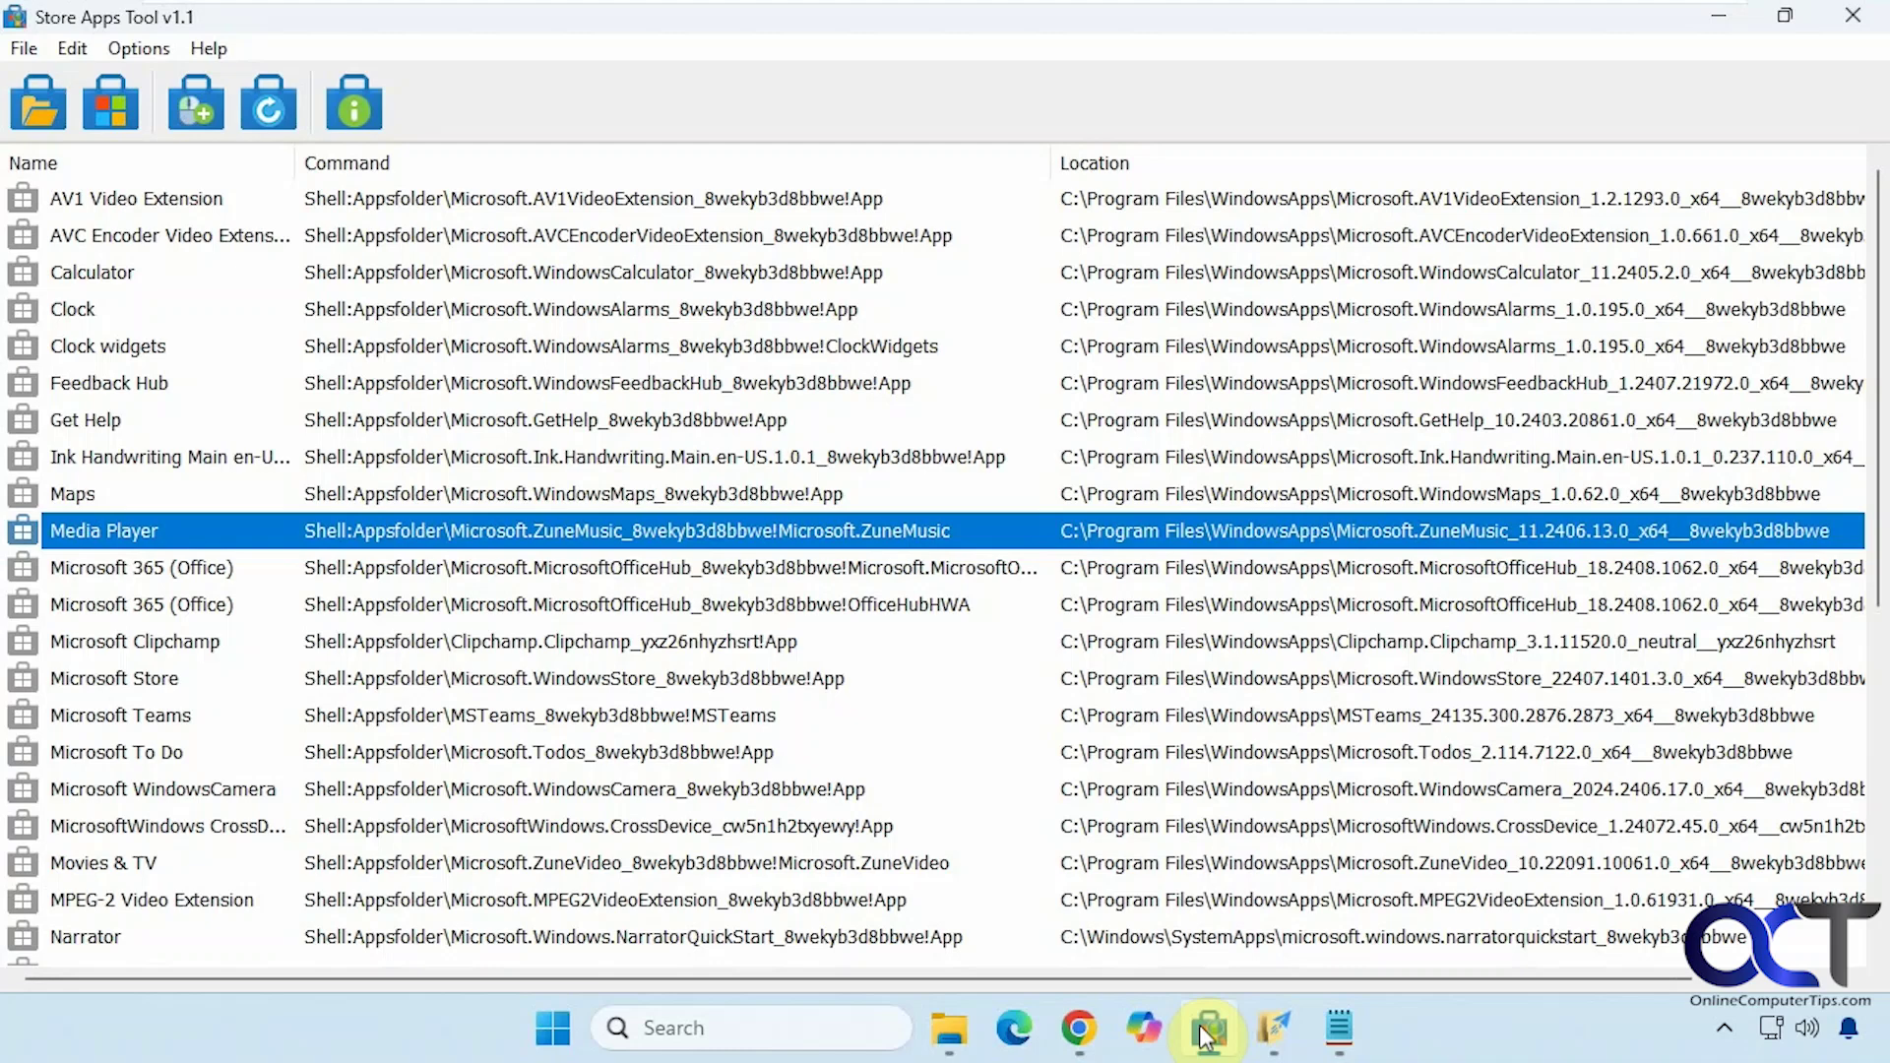
pyautogui.rightClick(561, 532)
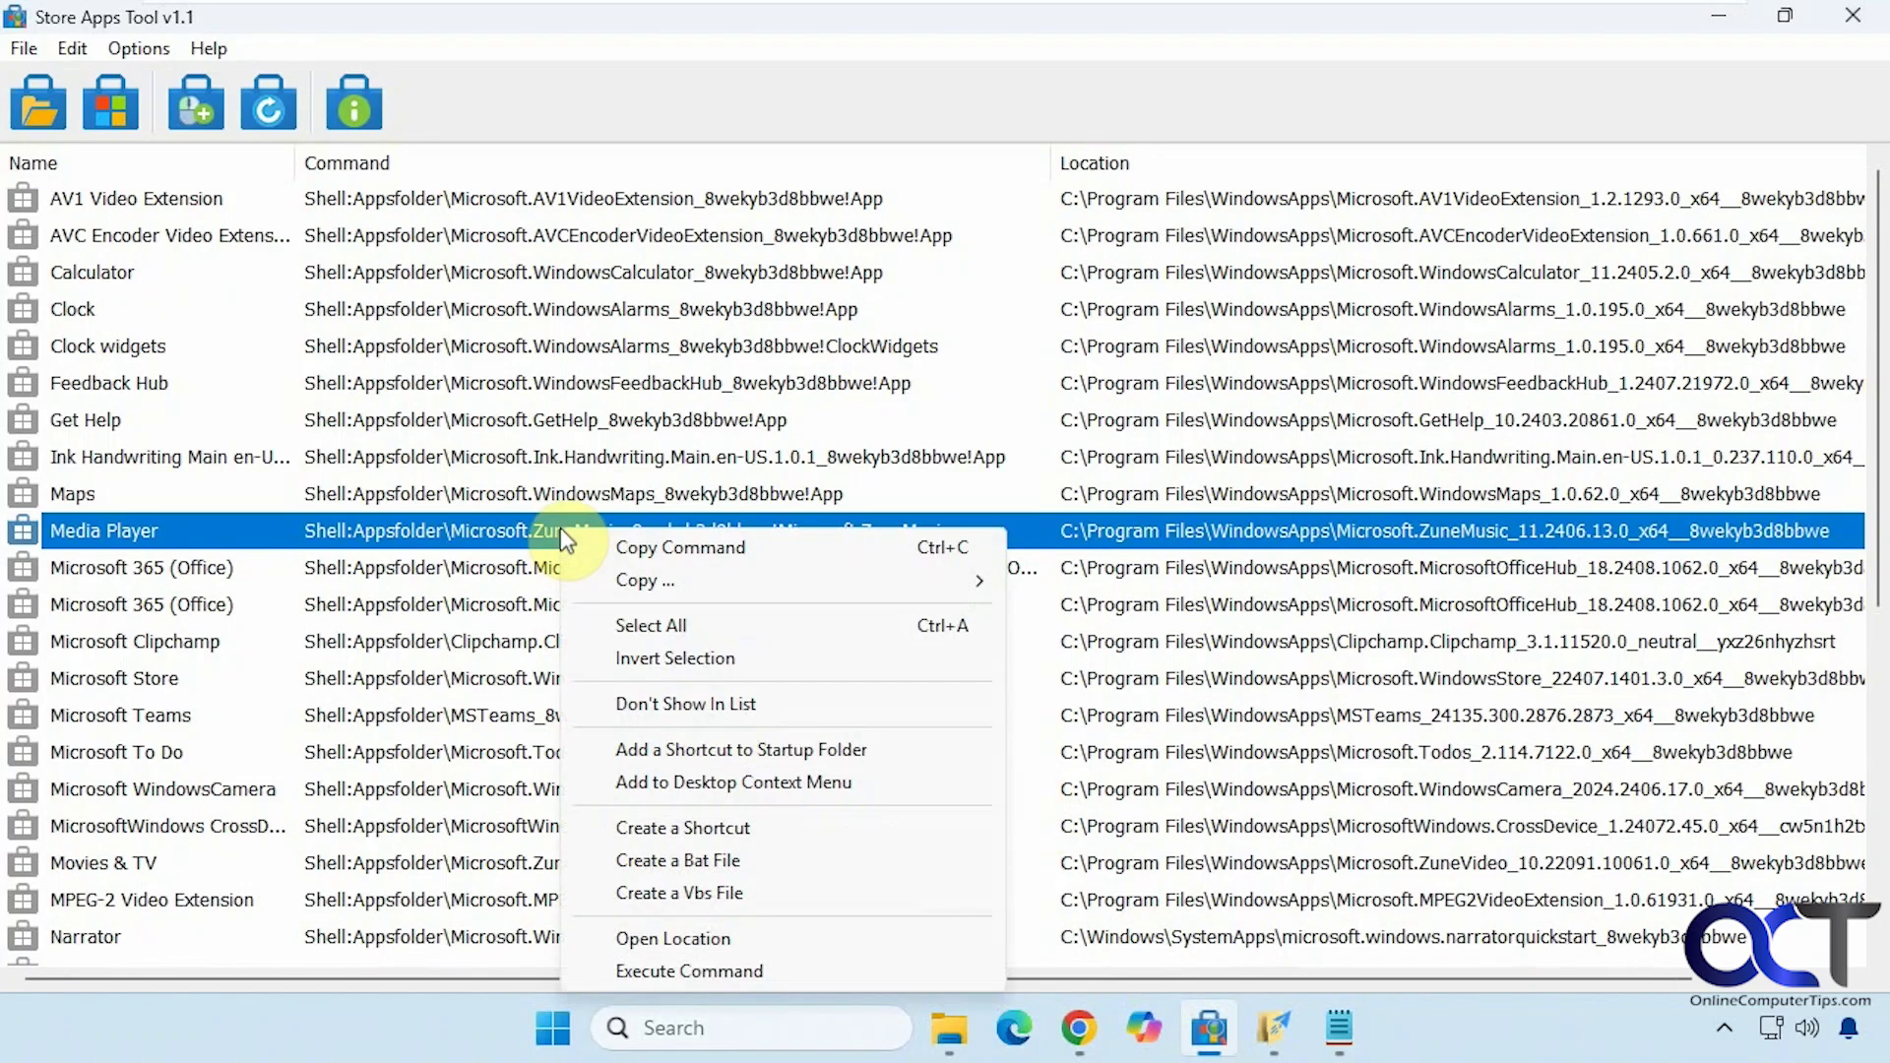
pyautogui.click(677, 827)
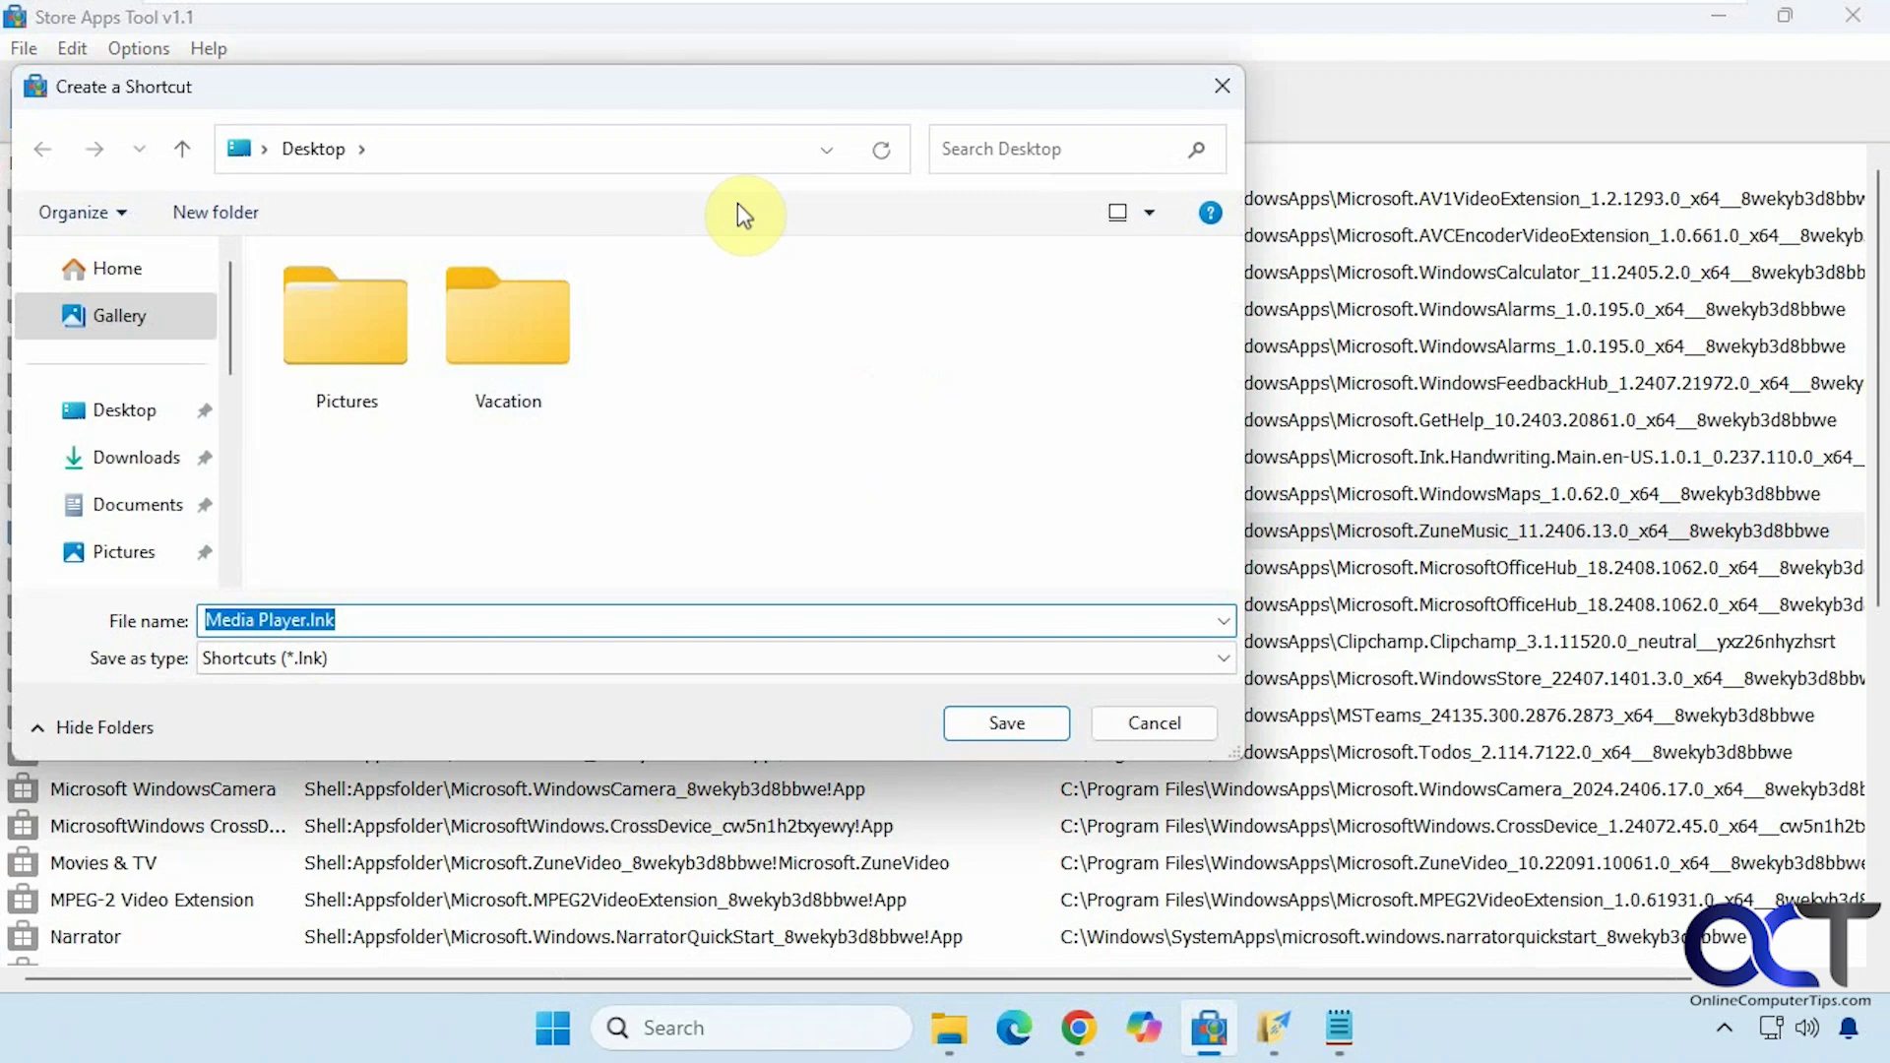
pyautogui.click(113, 410)
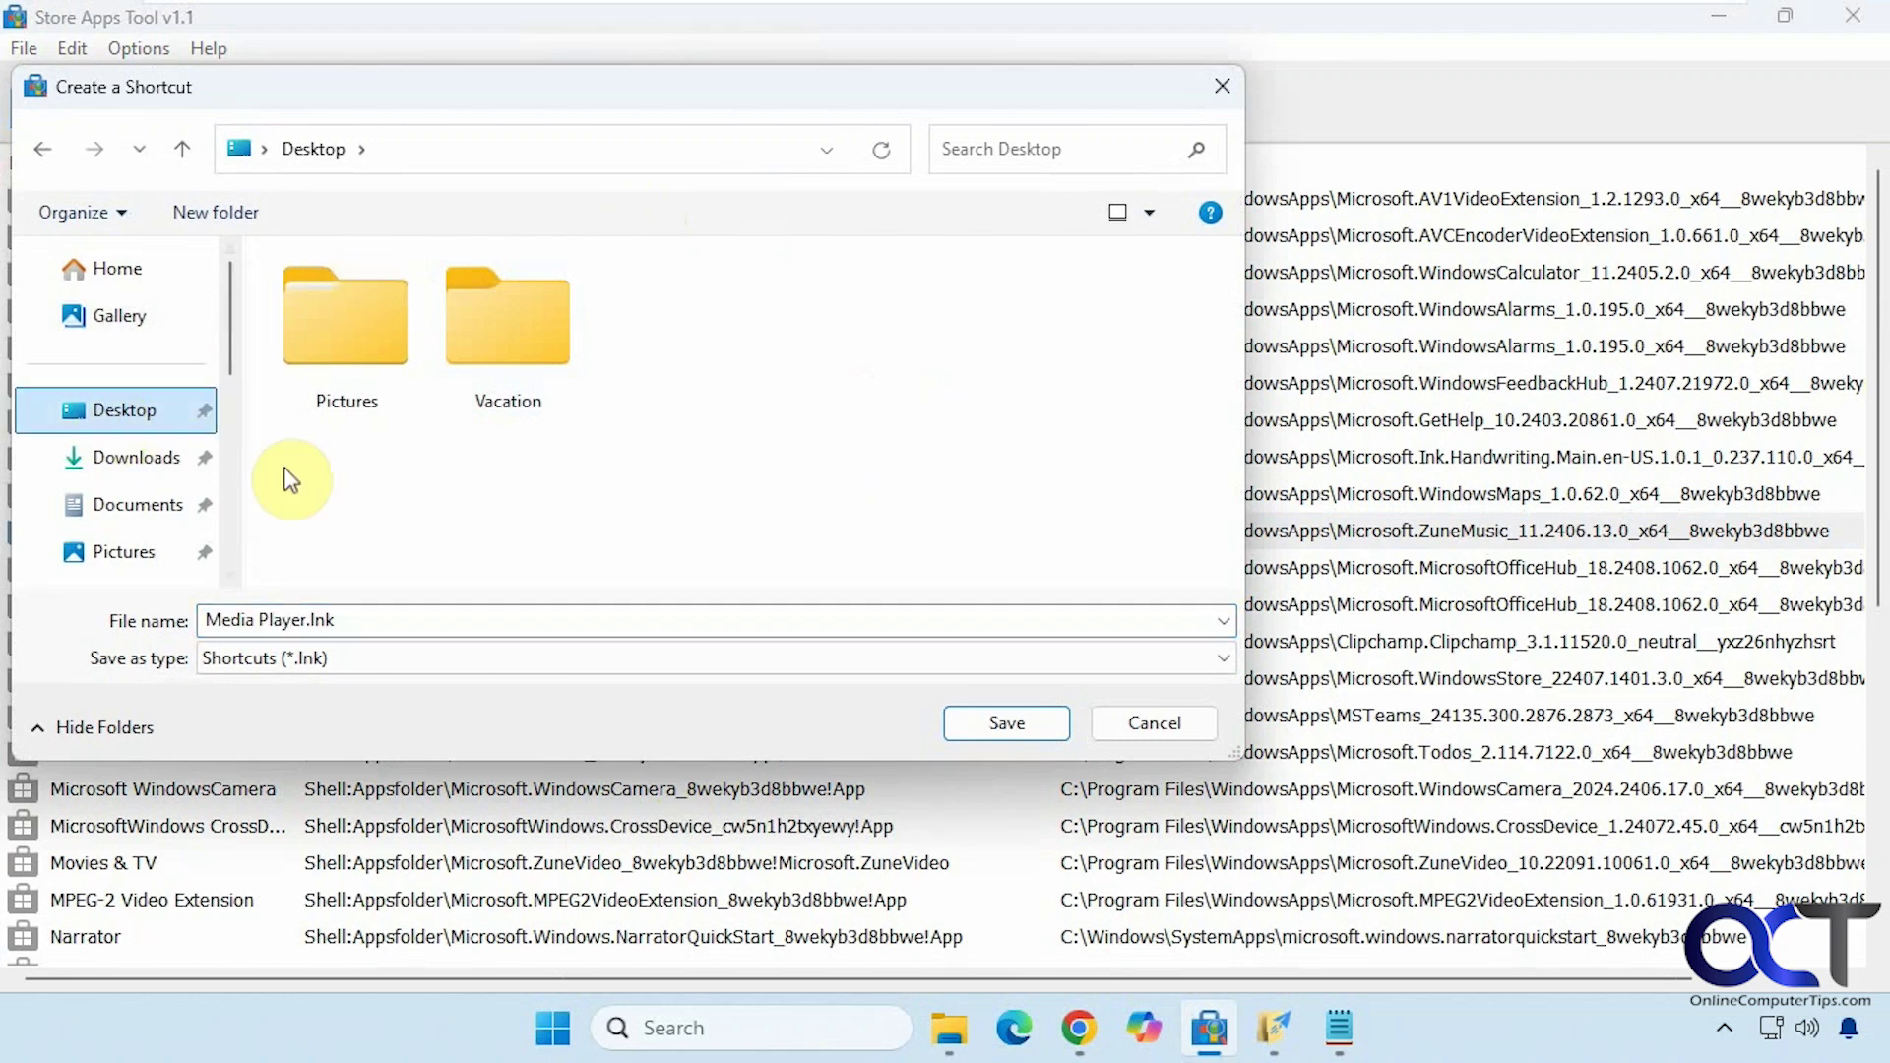
pyautogui.click(961, 719)
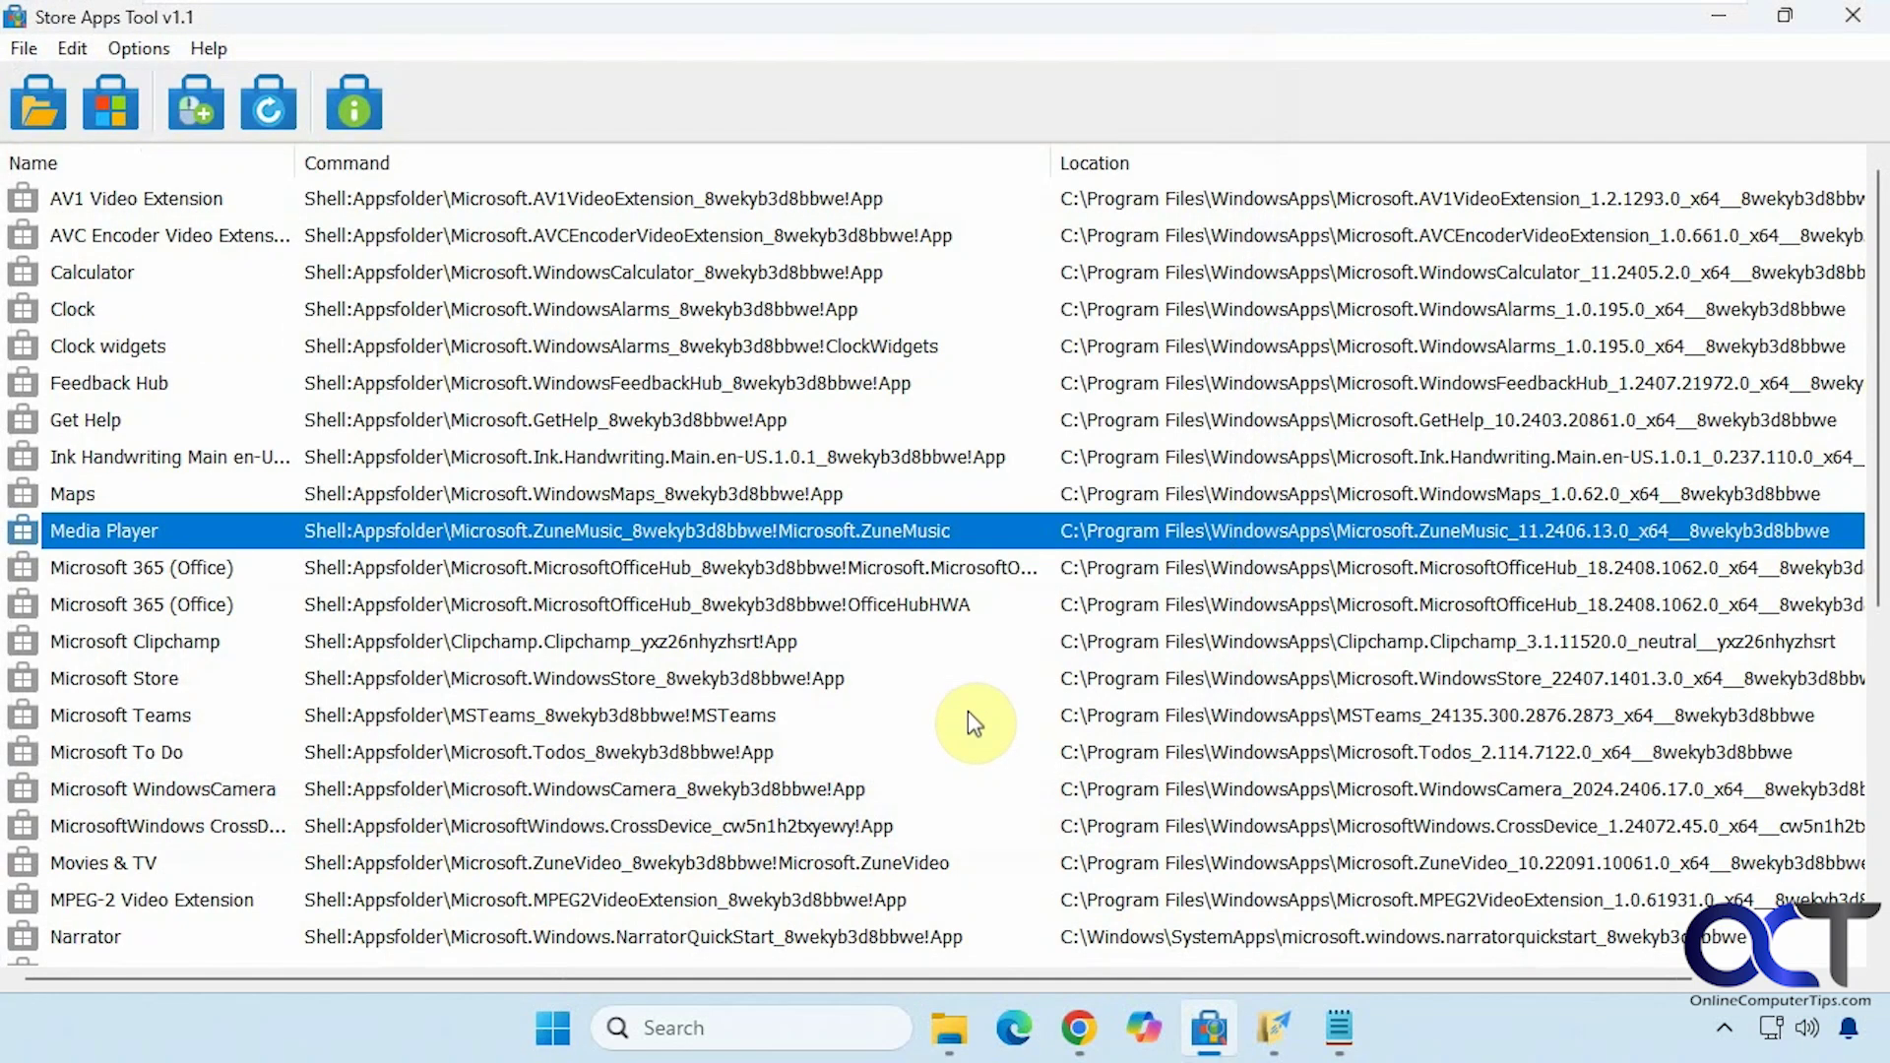
pyautogui.click(1718, 18)
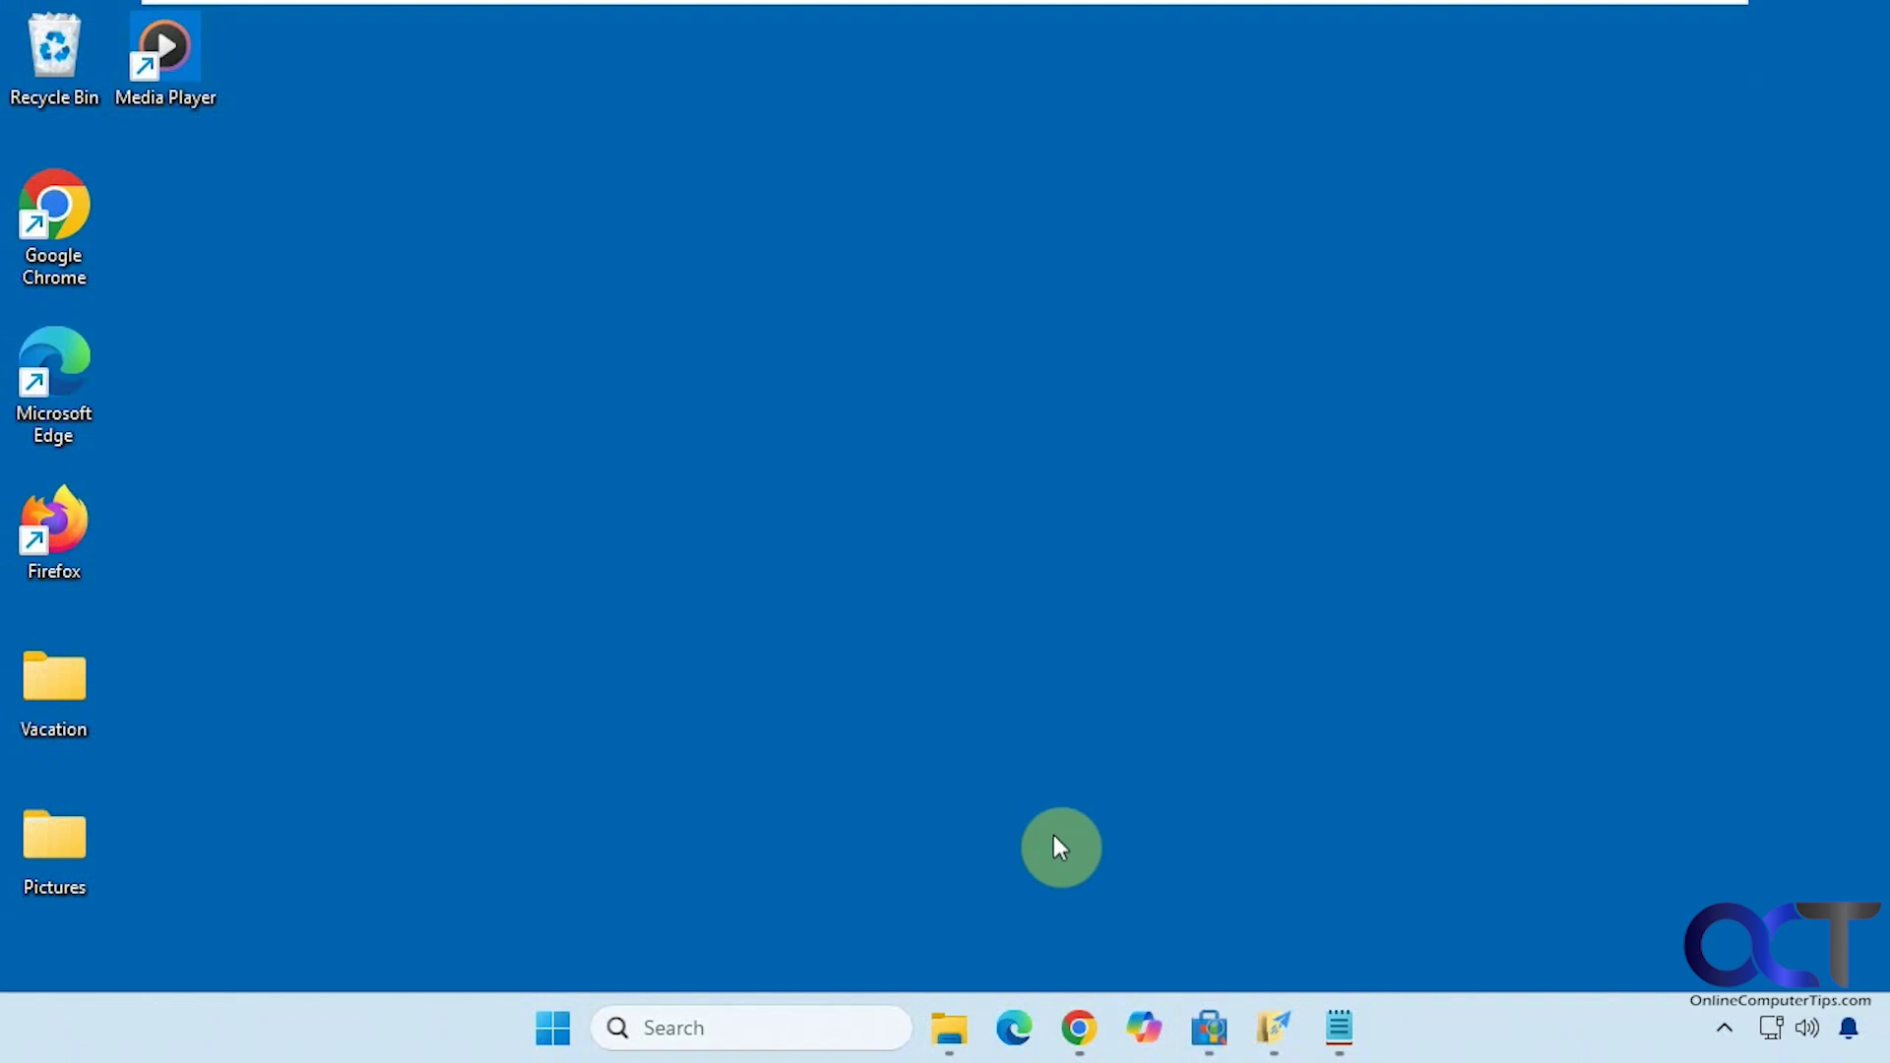
# Step: Save a Media Player.cmd batch file to the desktop
pyautogui.click(1209, 1028)
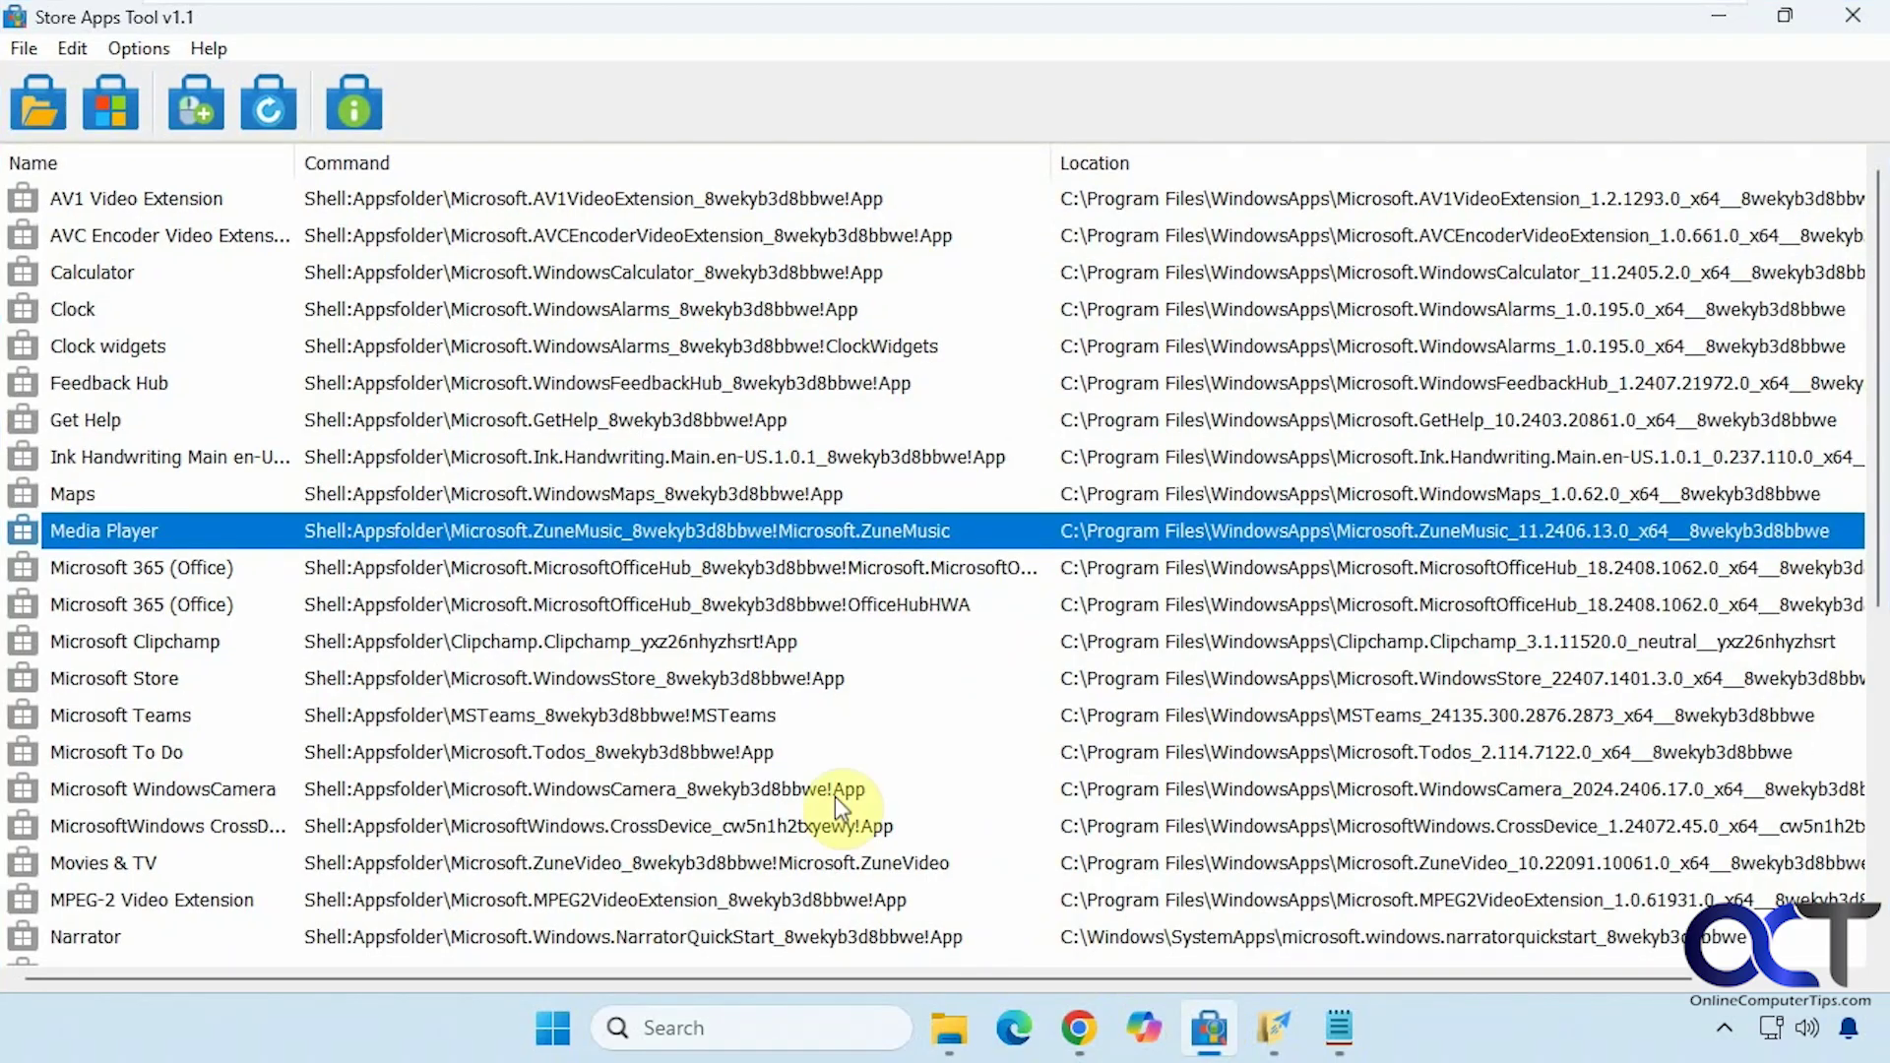
pyautogui.rightClick(544, 538)
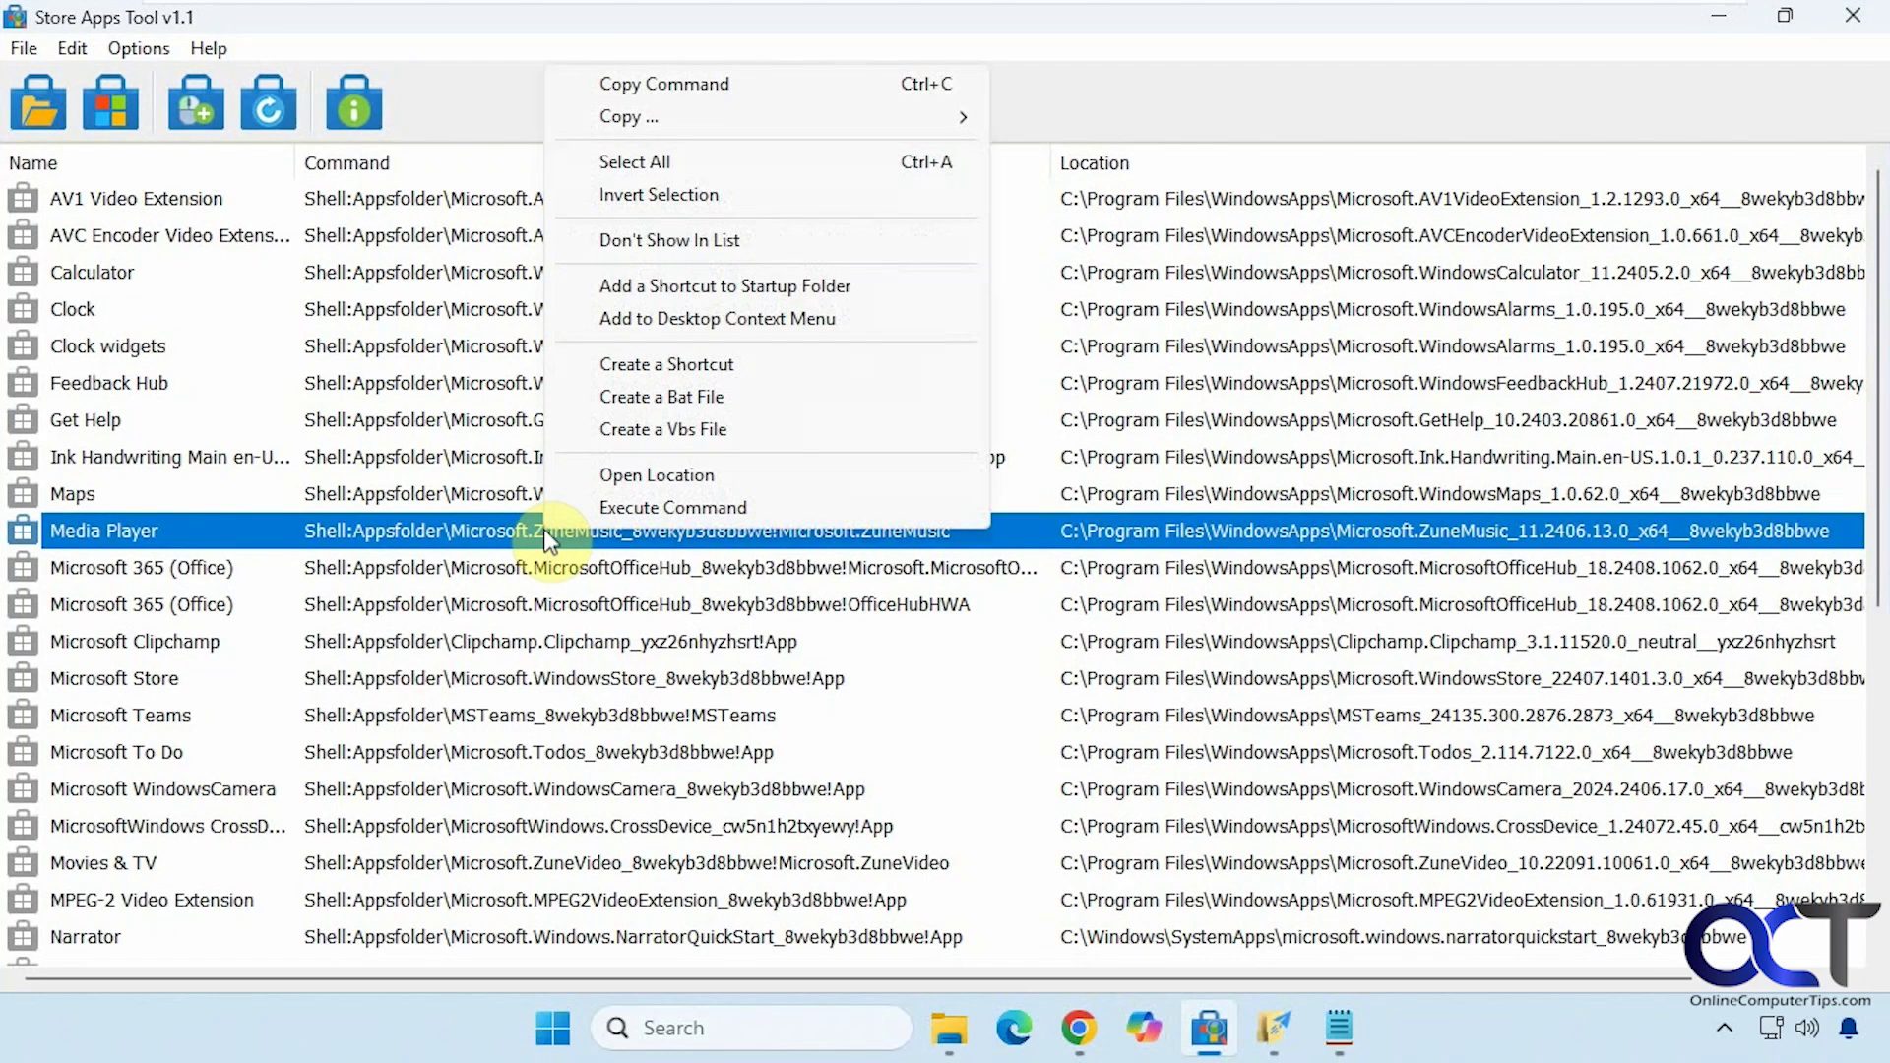
pyautogui.click(669, 397)
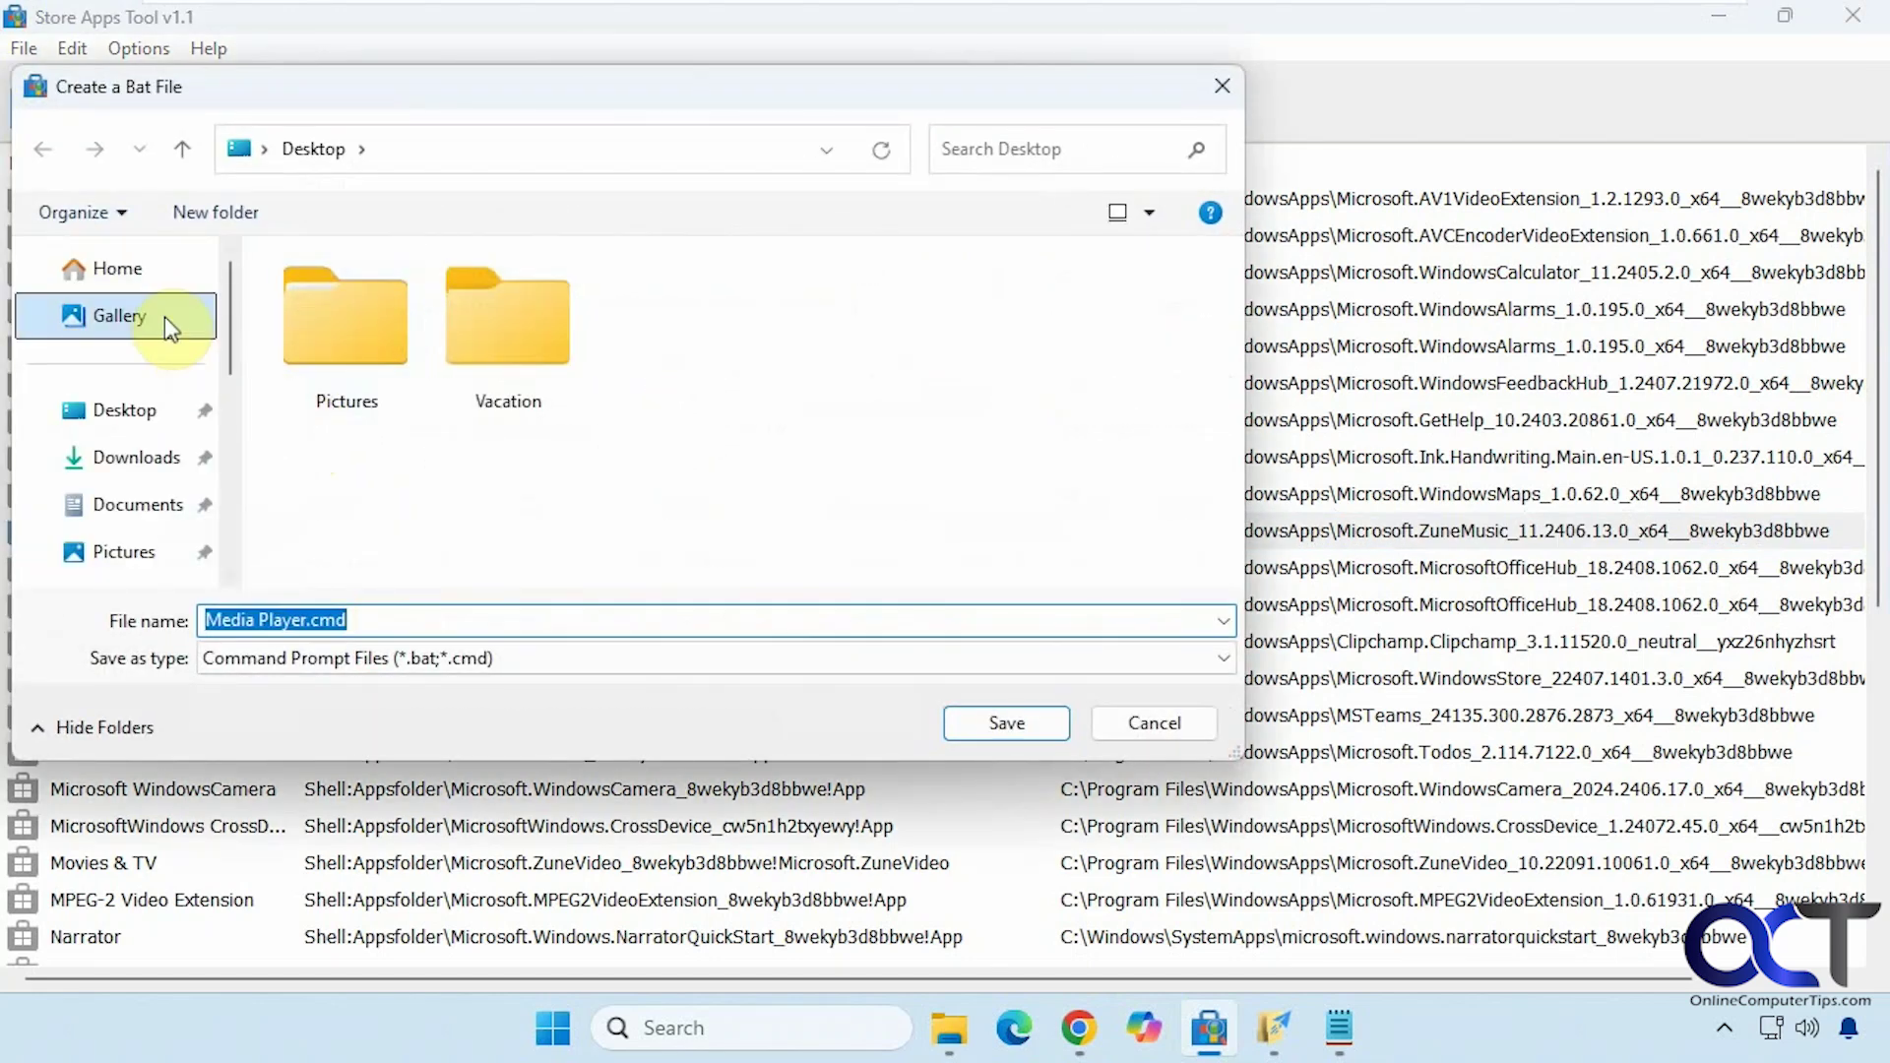
pyautogui.click(1009, 723)
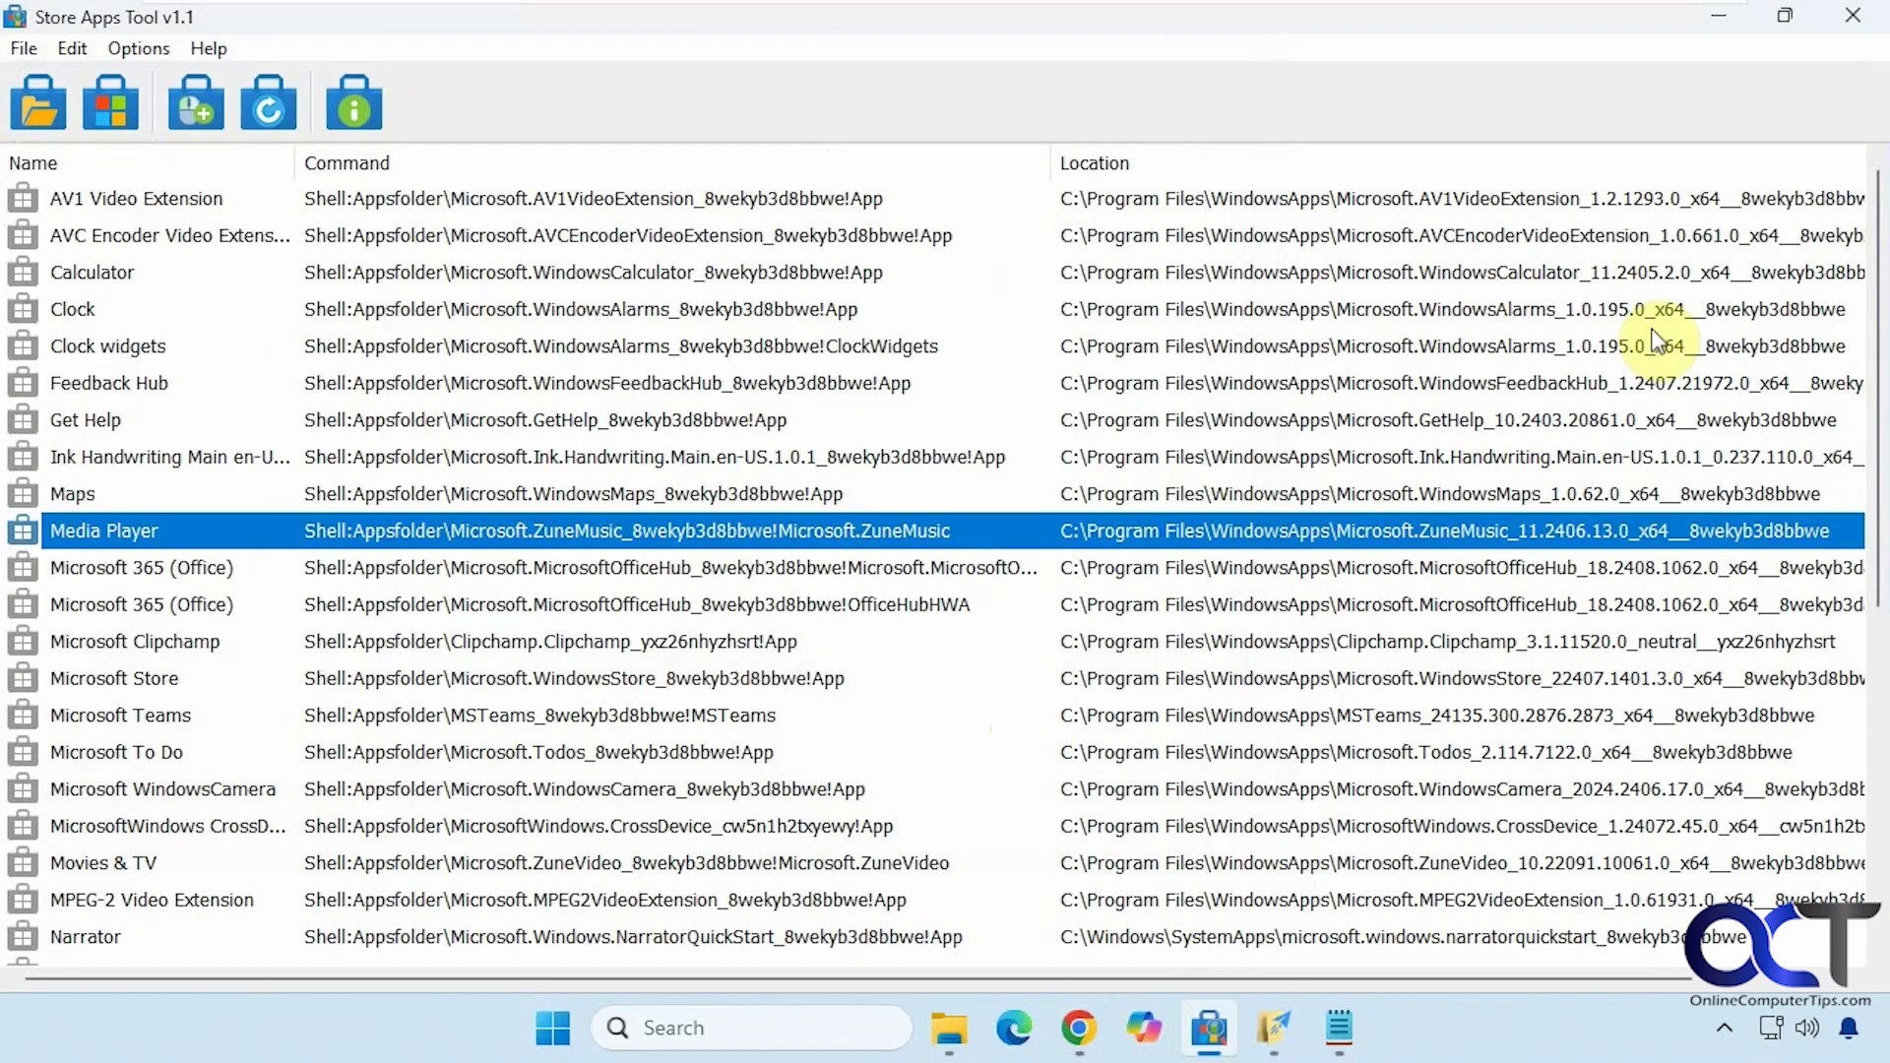
# Step: Open Media Player.cmd in Notepad to view its Shell:Appsfolder launch command, then close it
pyautogui.click(1723, 17)
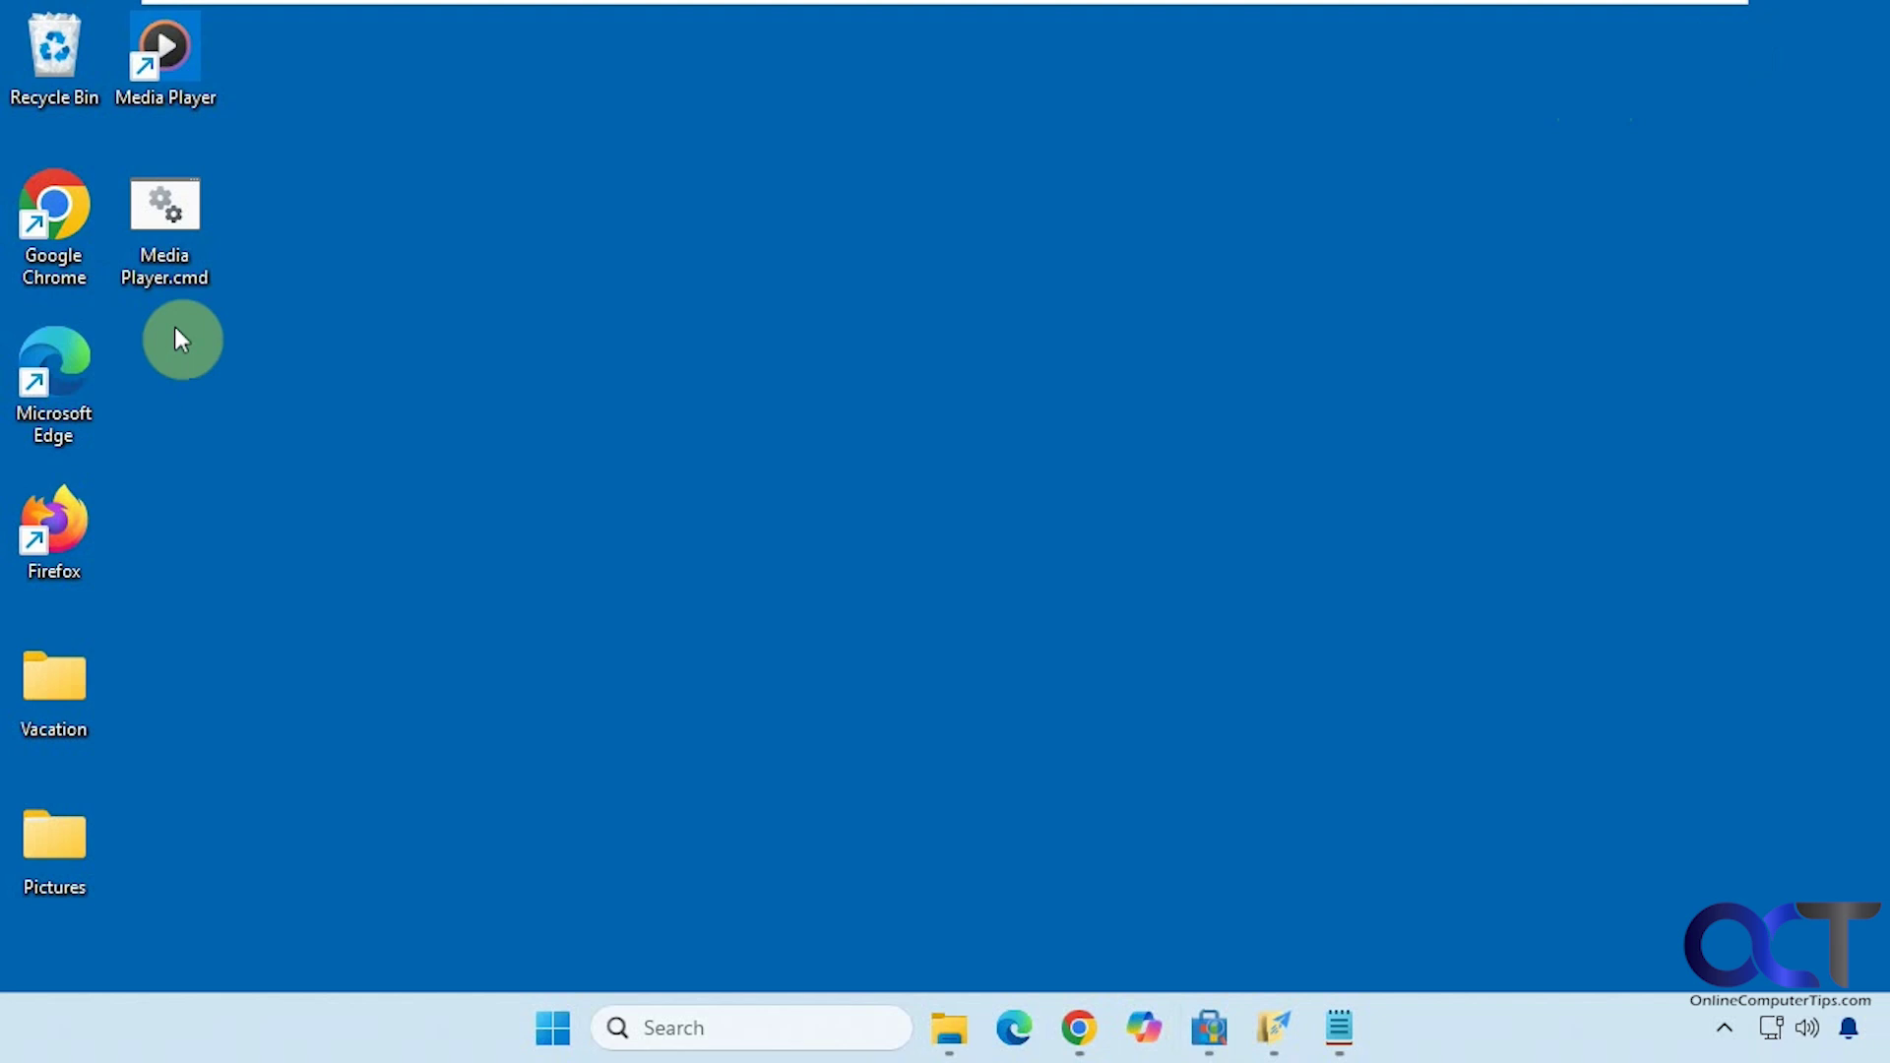
pyautogui.rightClick(173, 275)
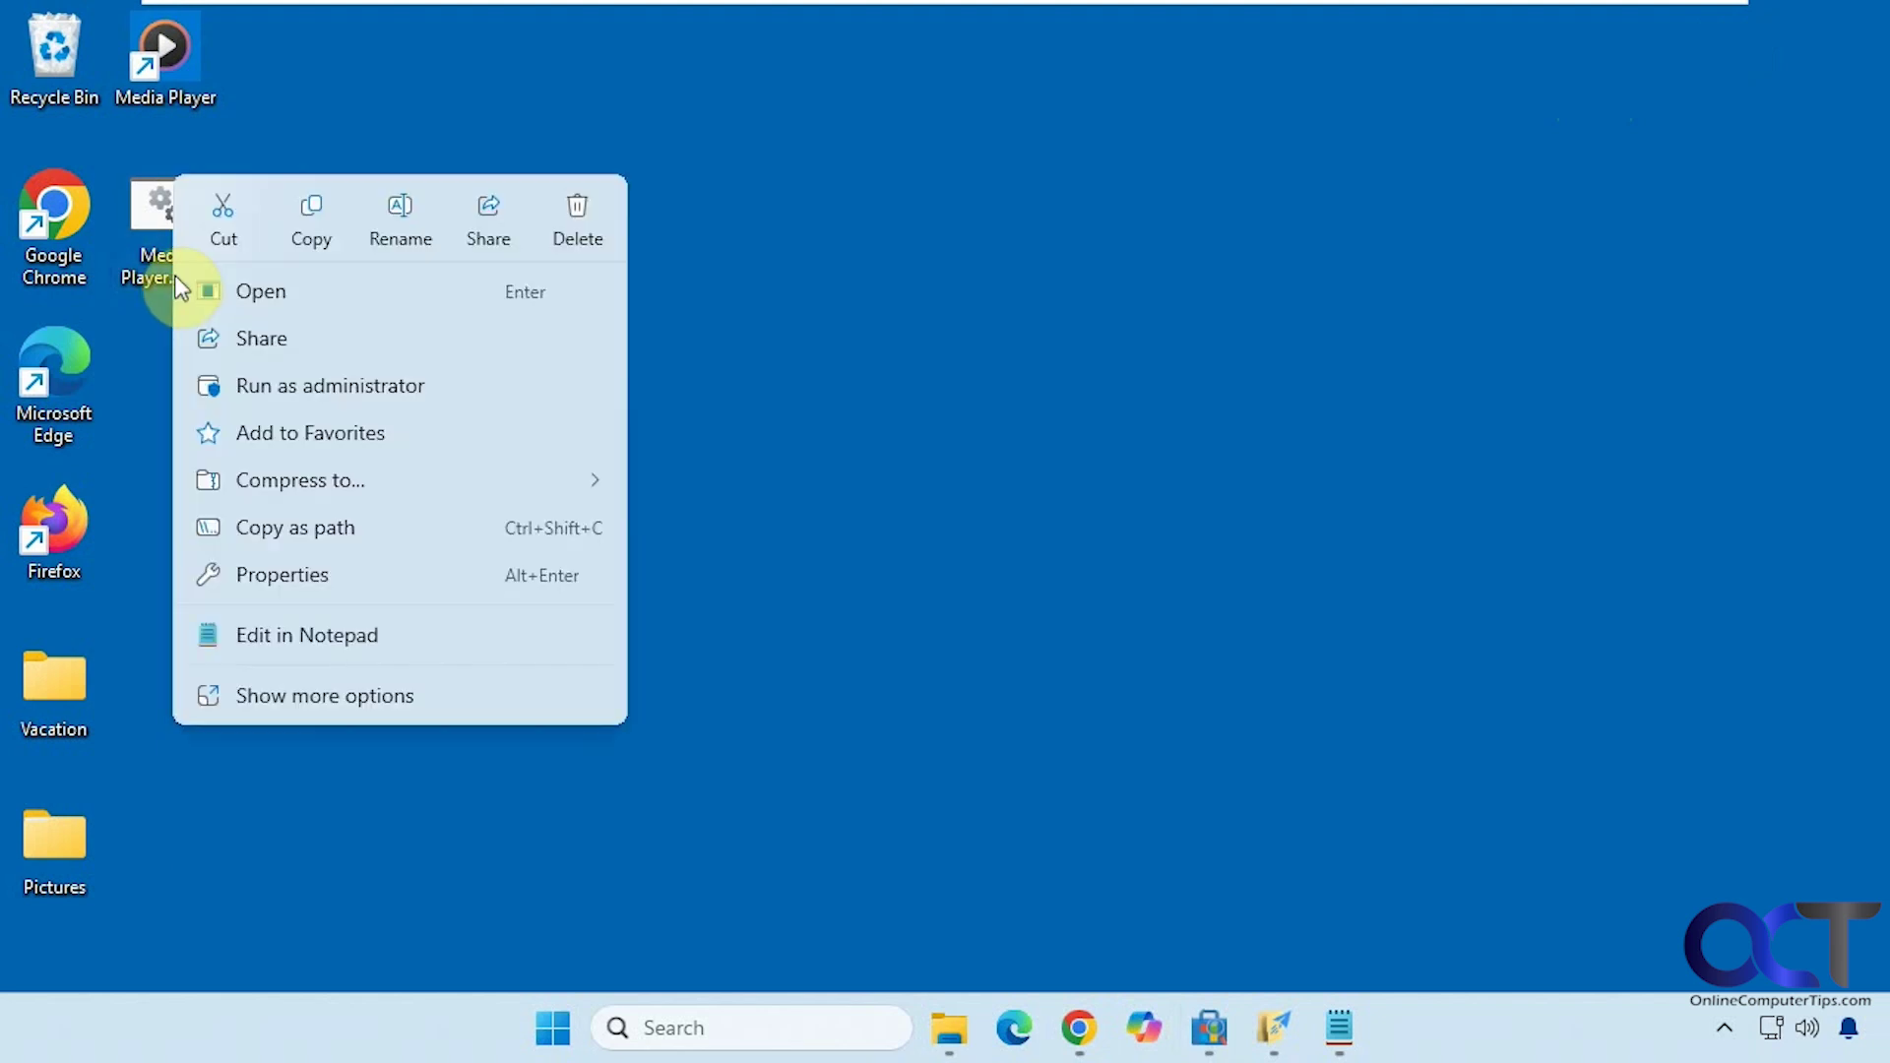
pyautogui.click(311, 630)
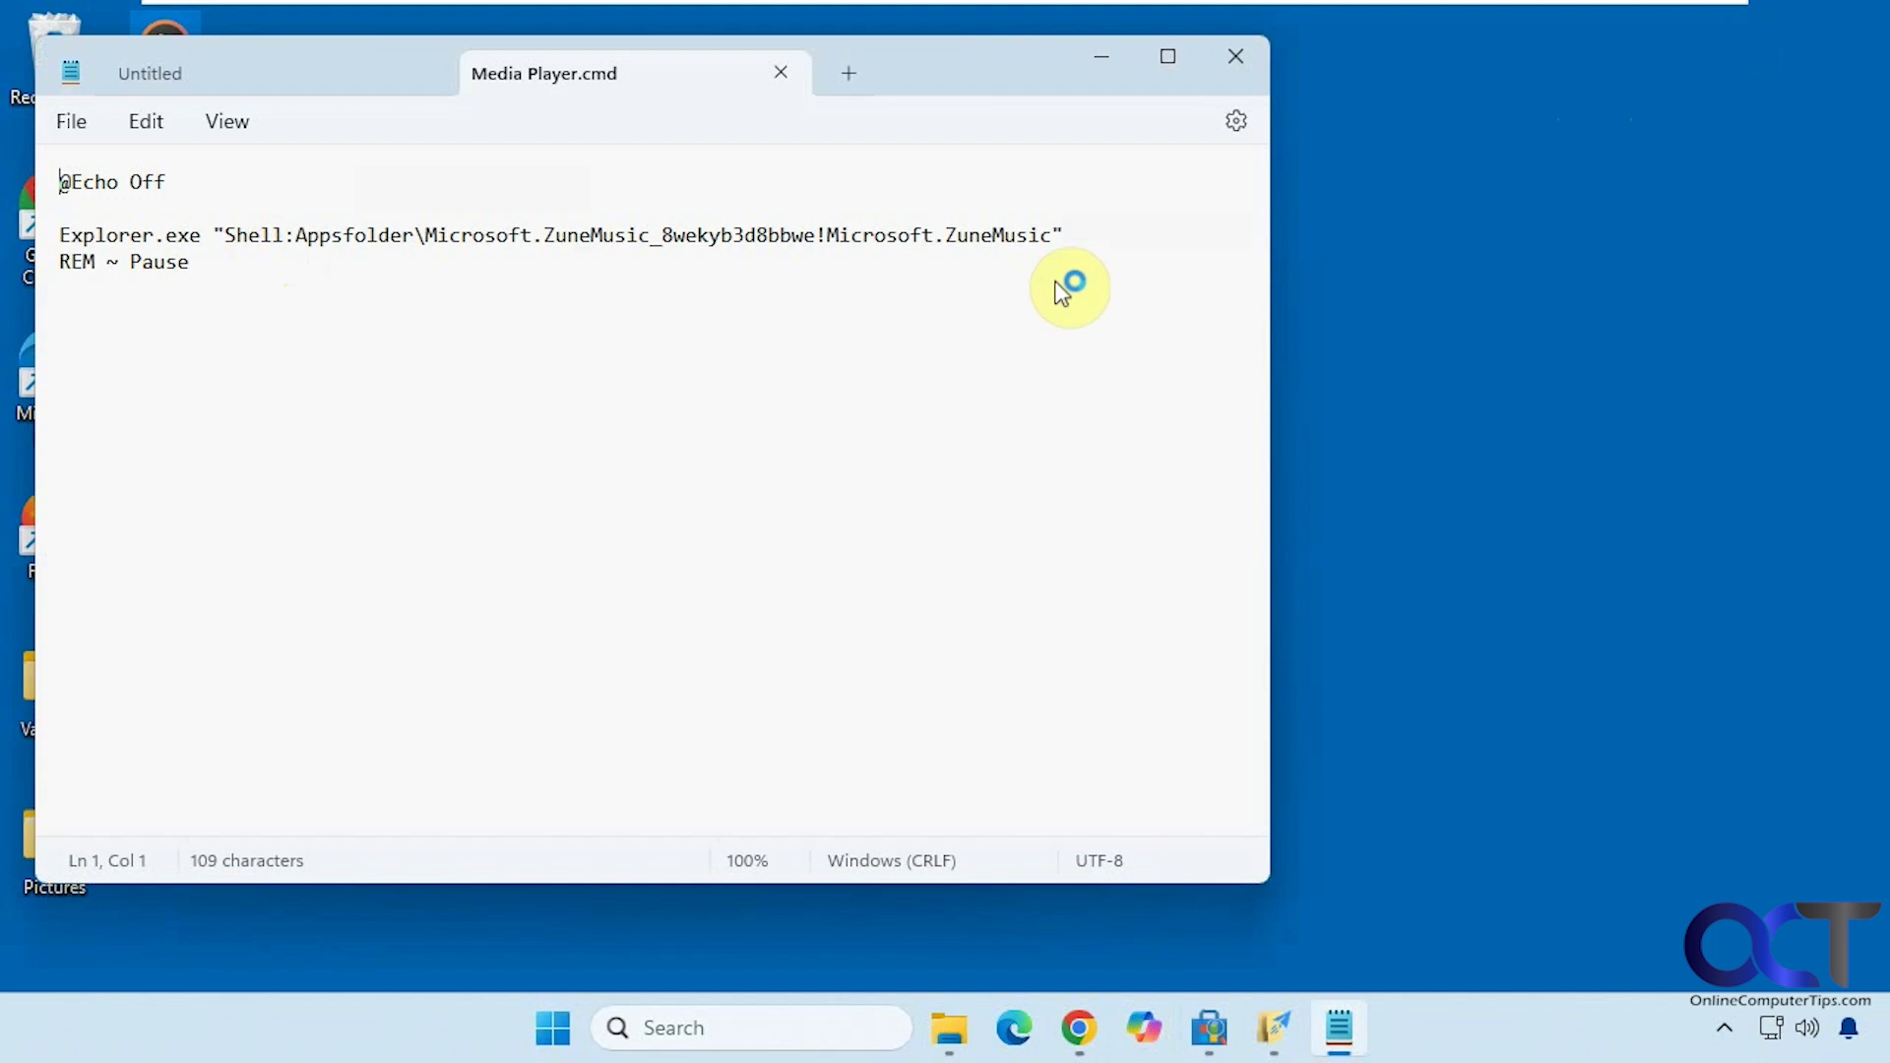
pyautogui.click(1240, 55)
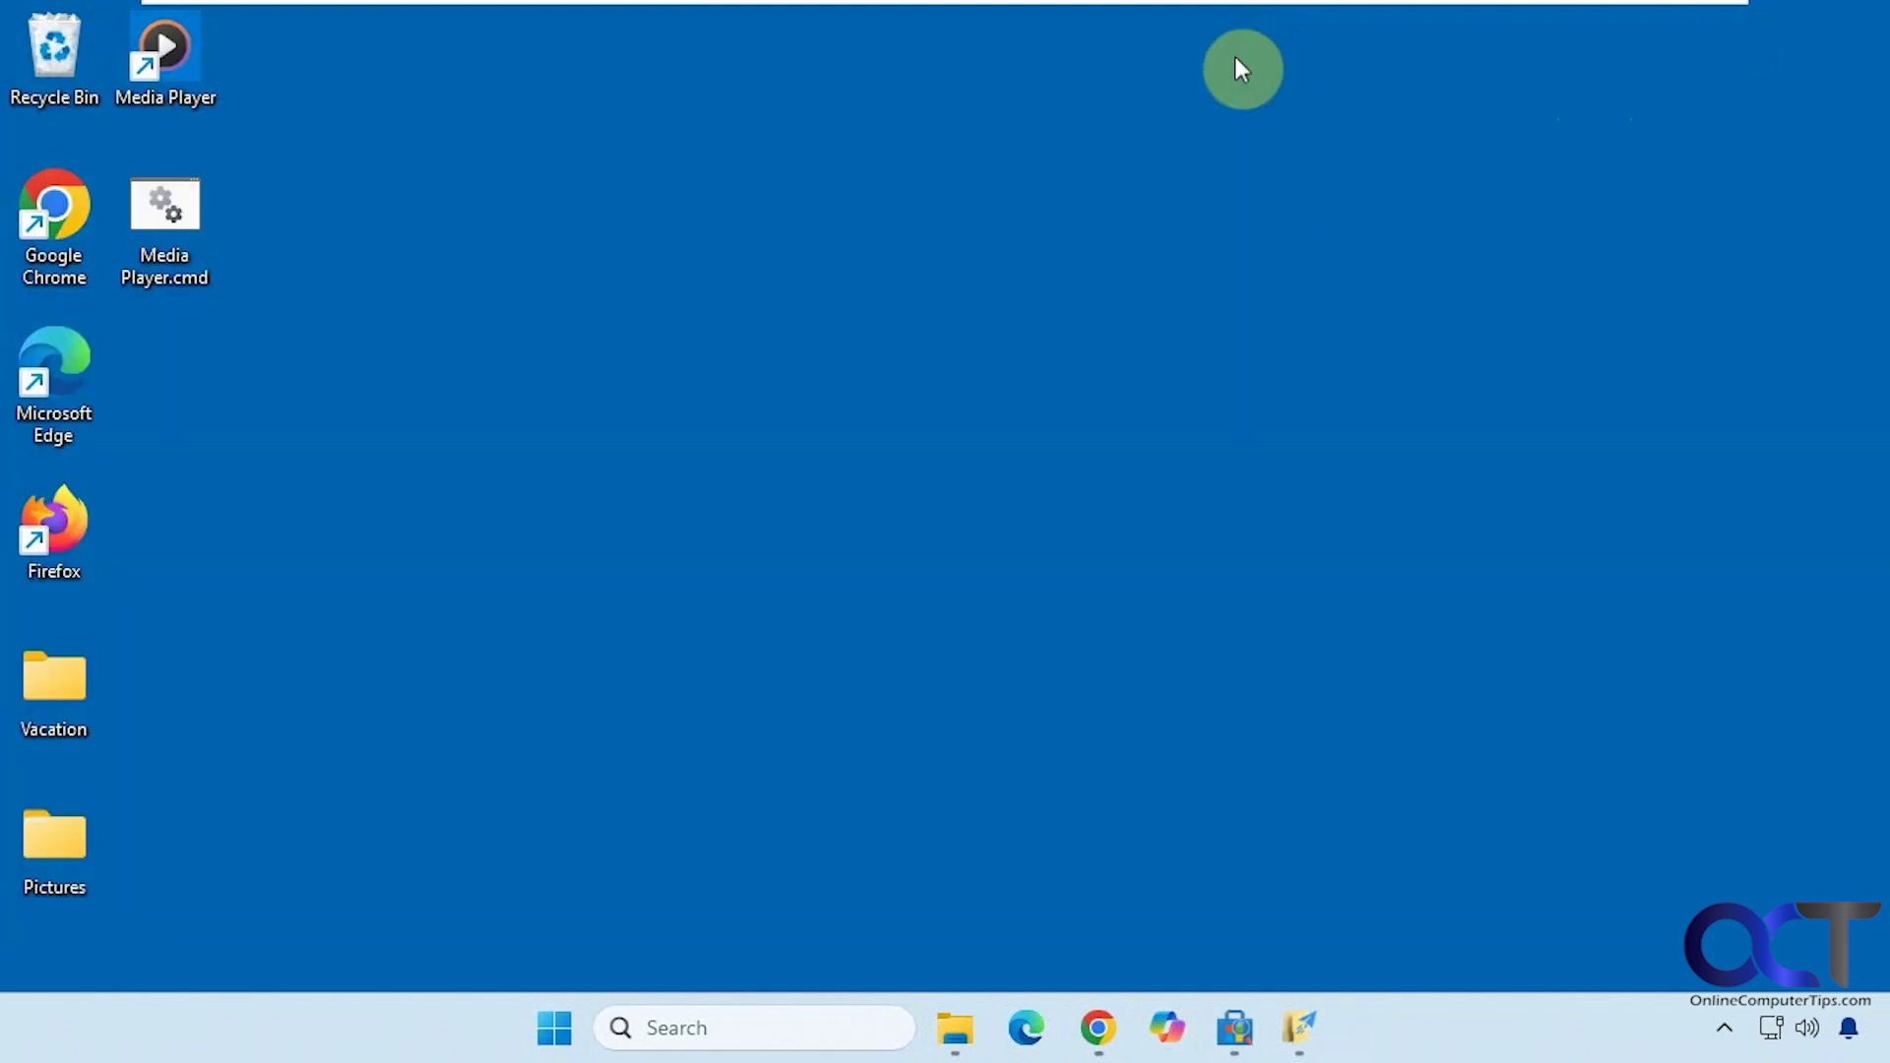
# Step: Open and close Media Player's install folder, then run its Execute Command launch command
pyautogui.click(1238, 1028)
pyautogui.rightClick(600, 537)
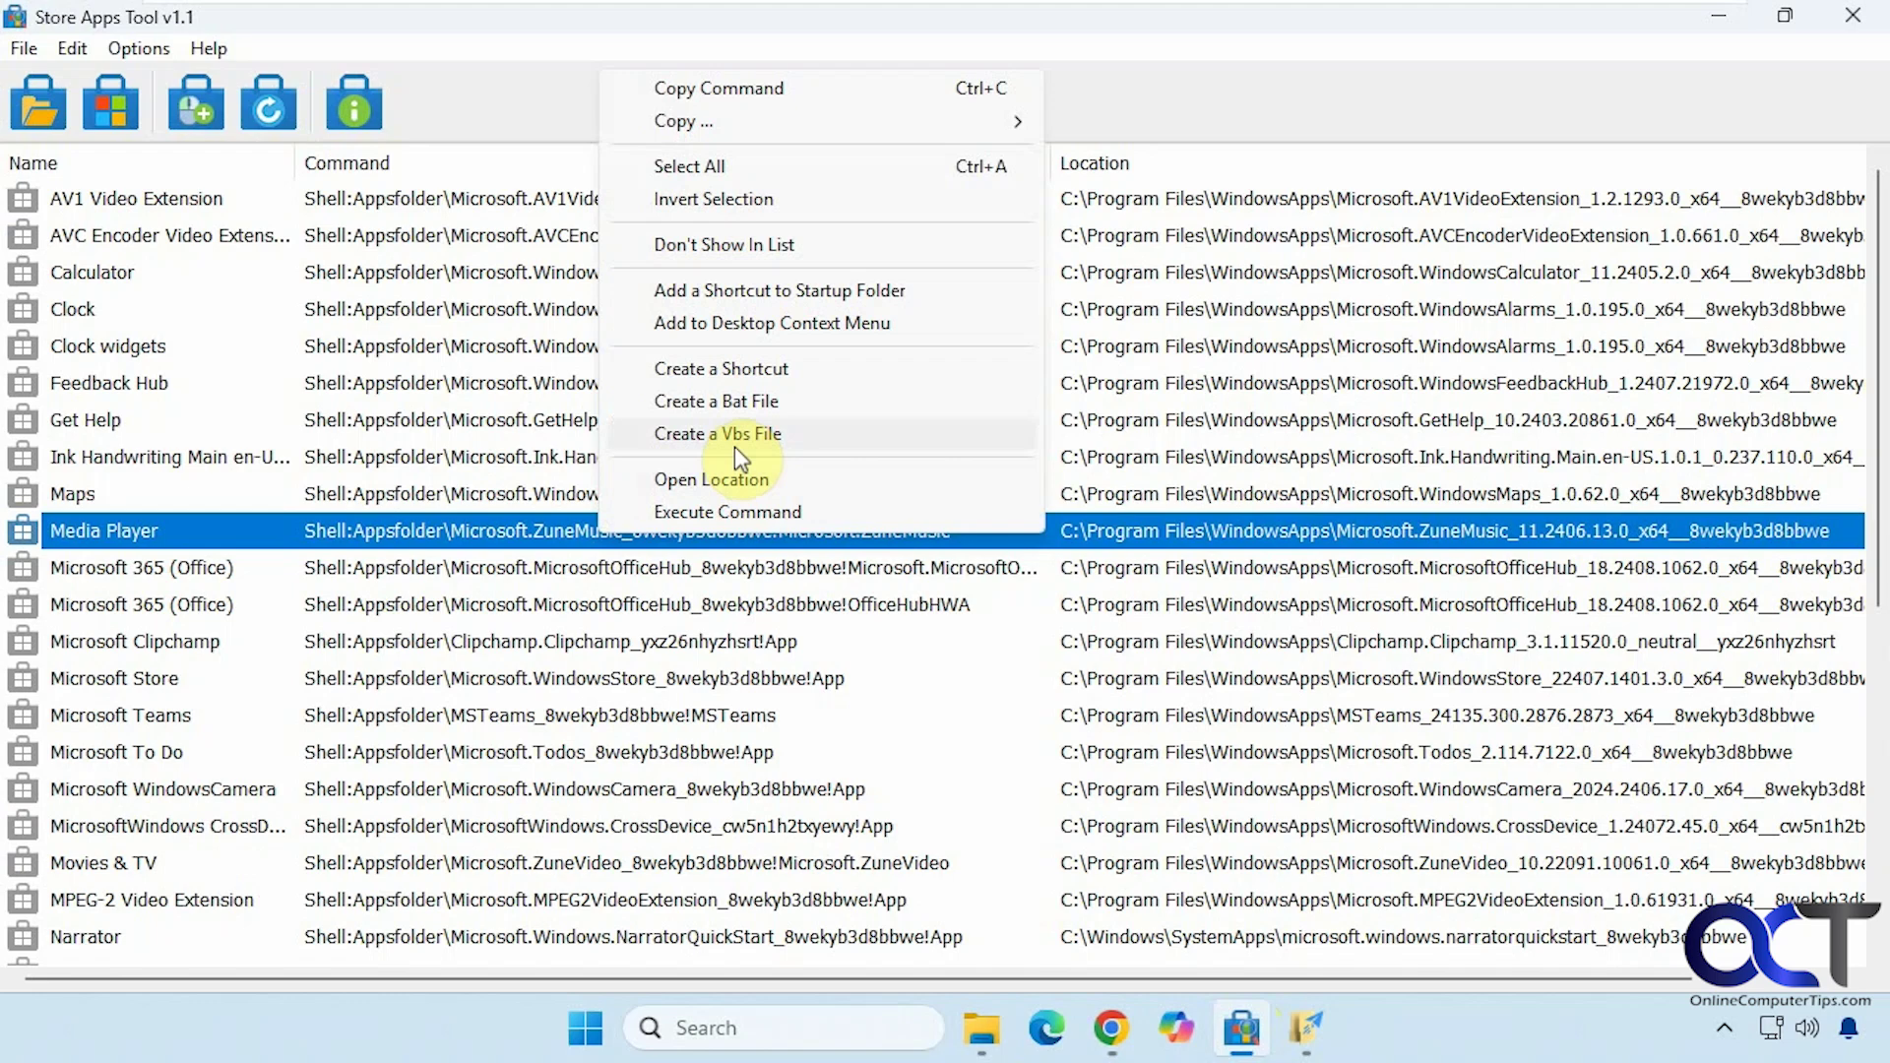
pyautogui.click(723, 479)
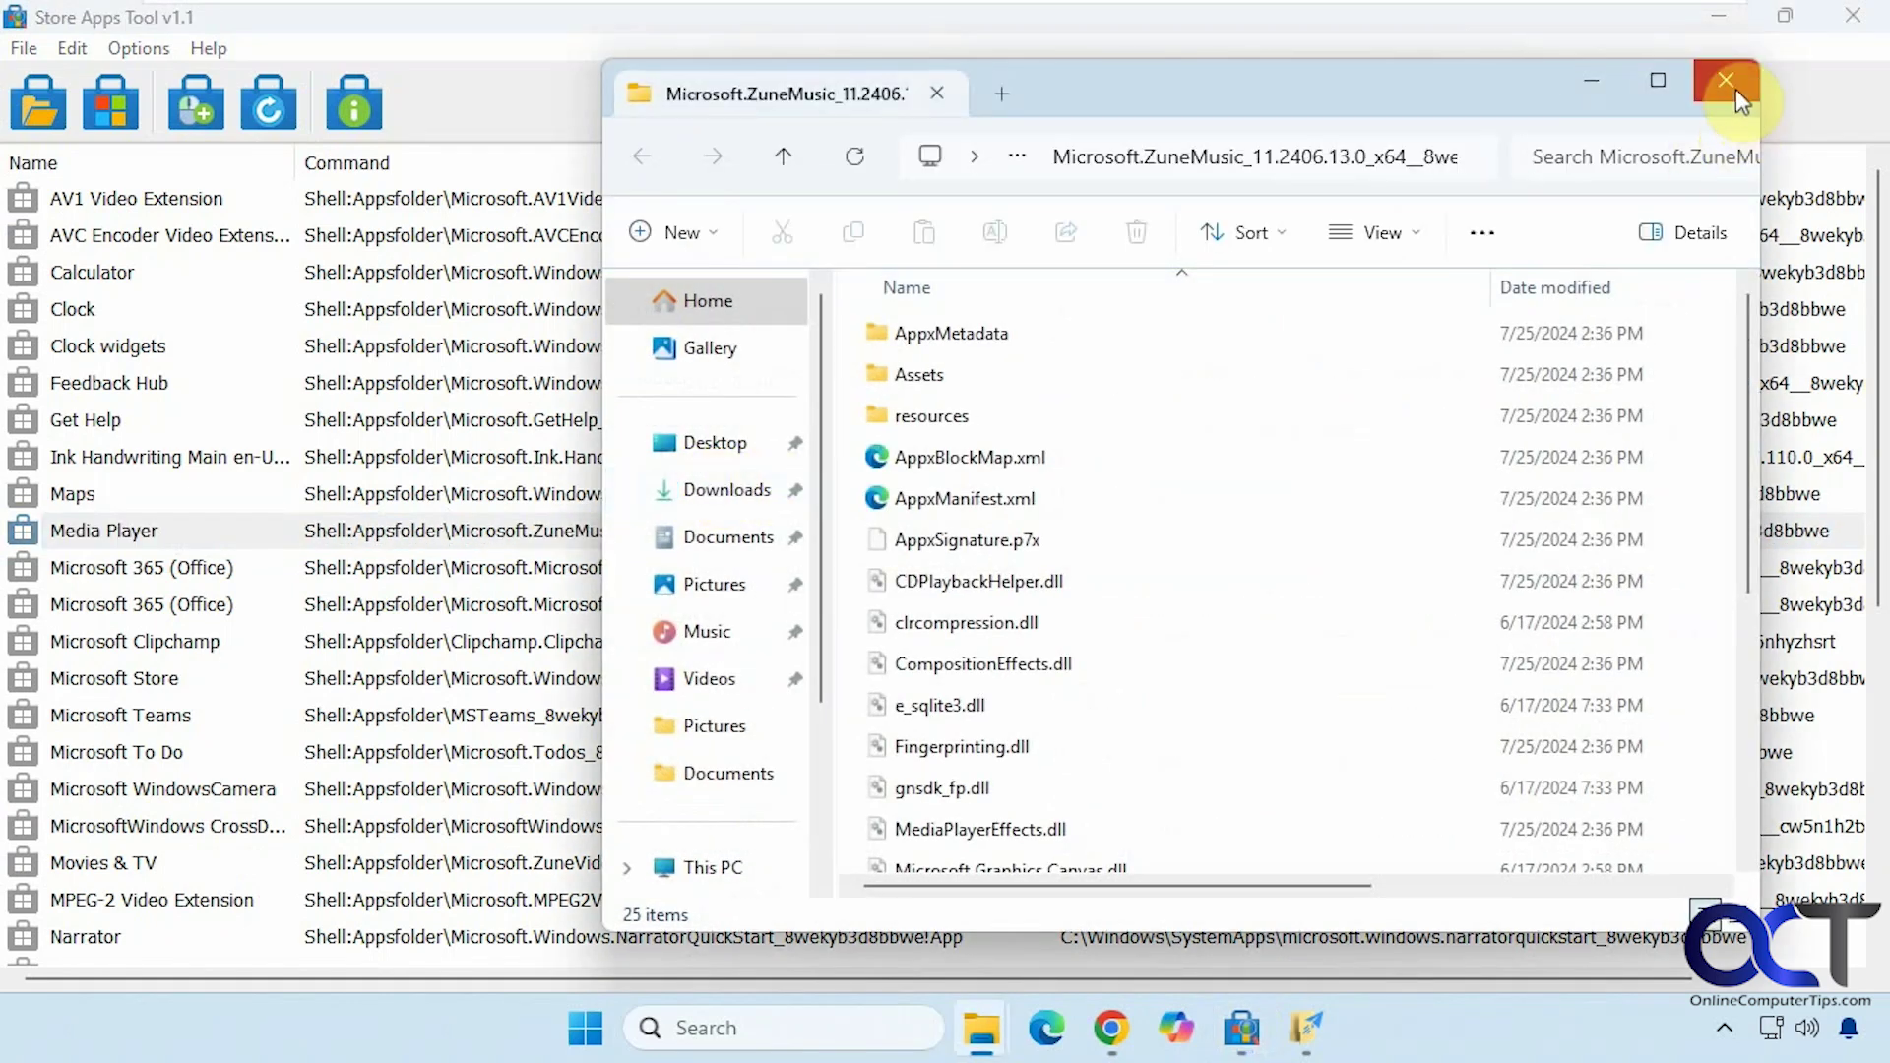
pyautogui.click(1734, 89)
pyautogui.rightClick(782, 528)
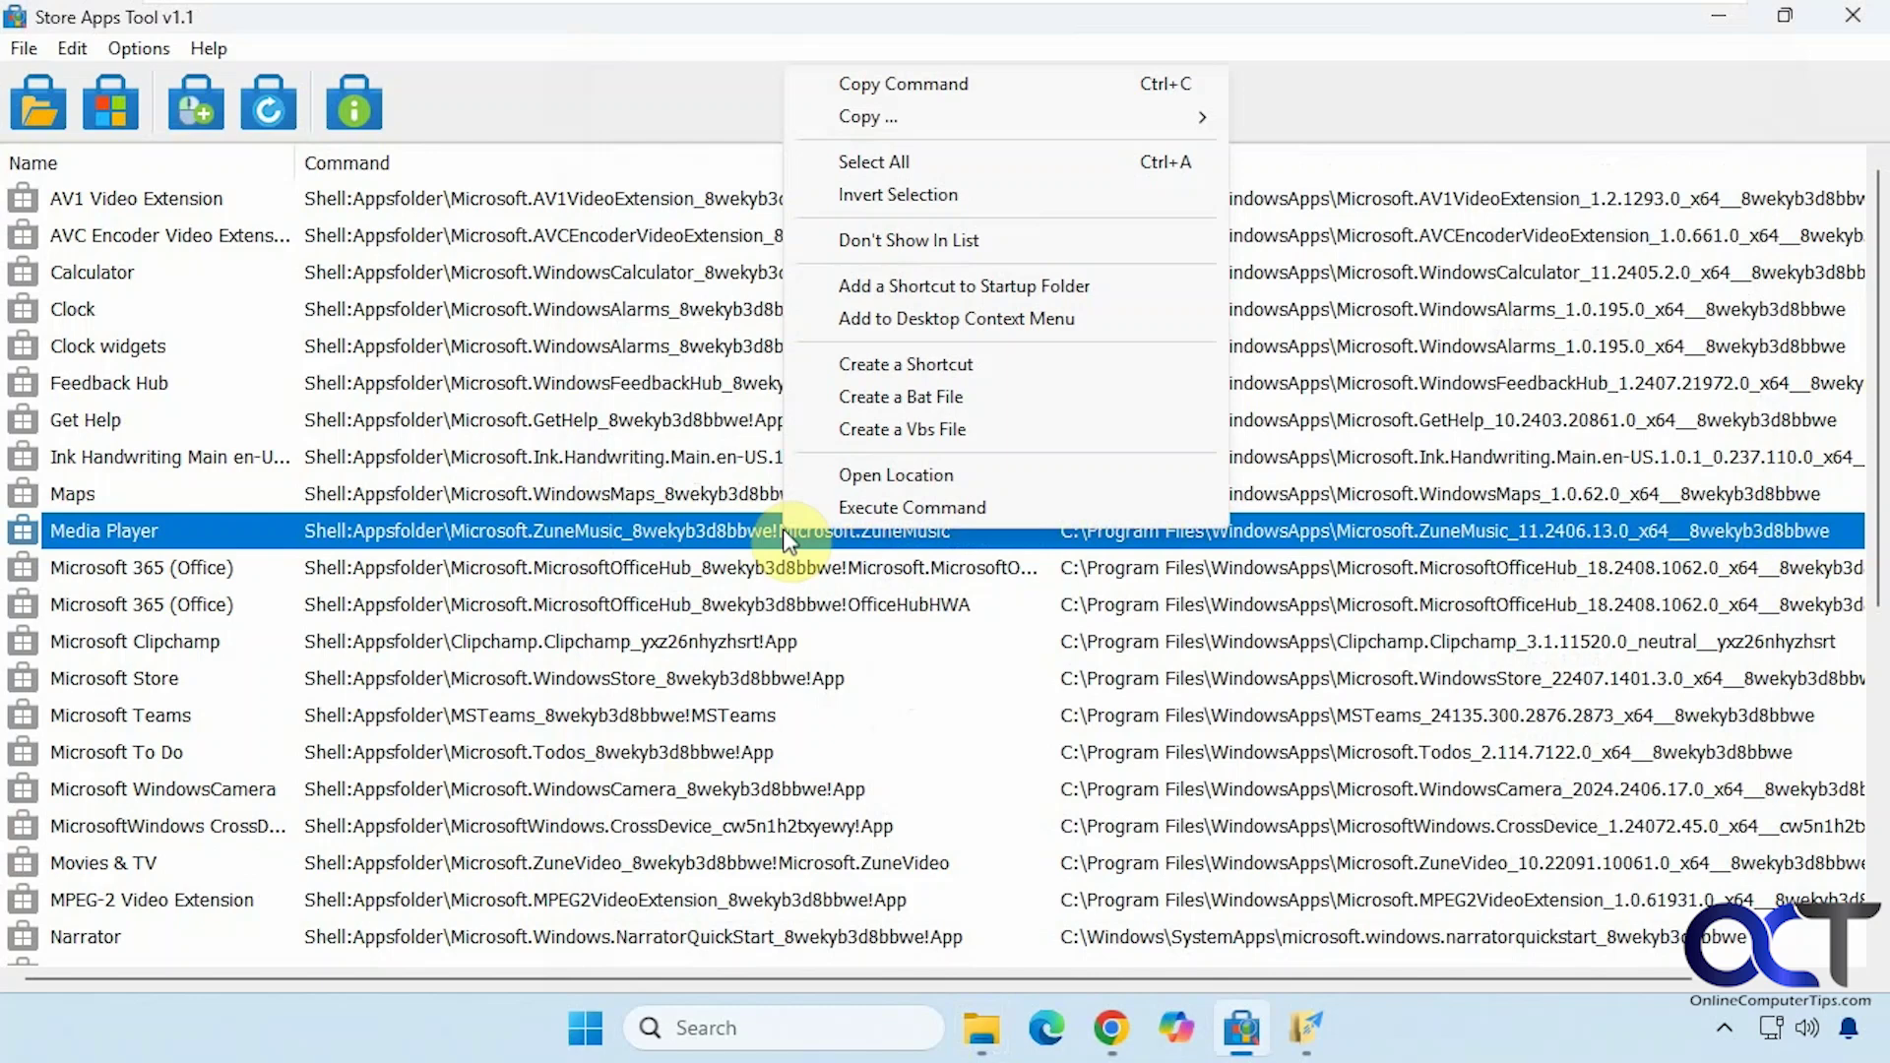
pyautogui.click(902, 506)
pyautogui.click(35, 49)
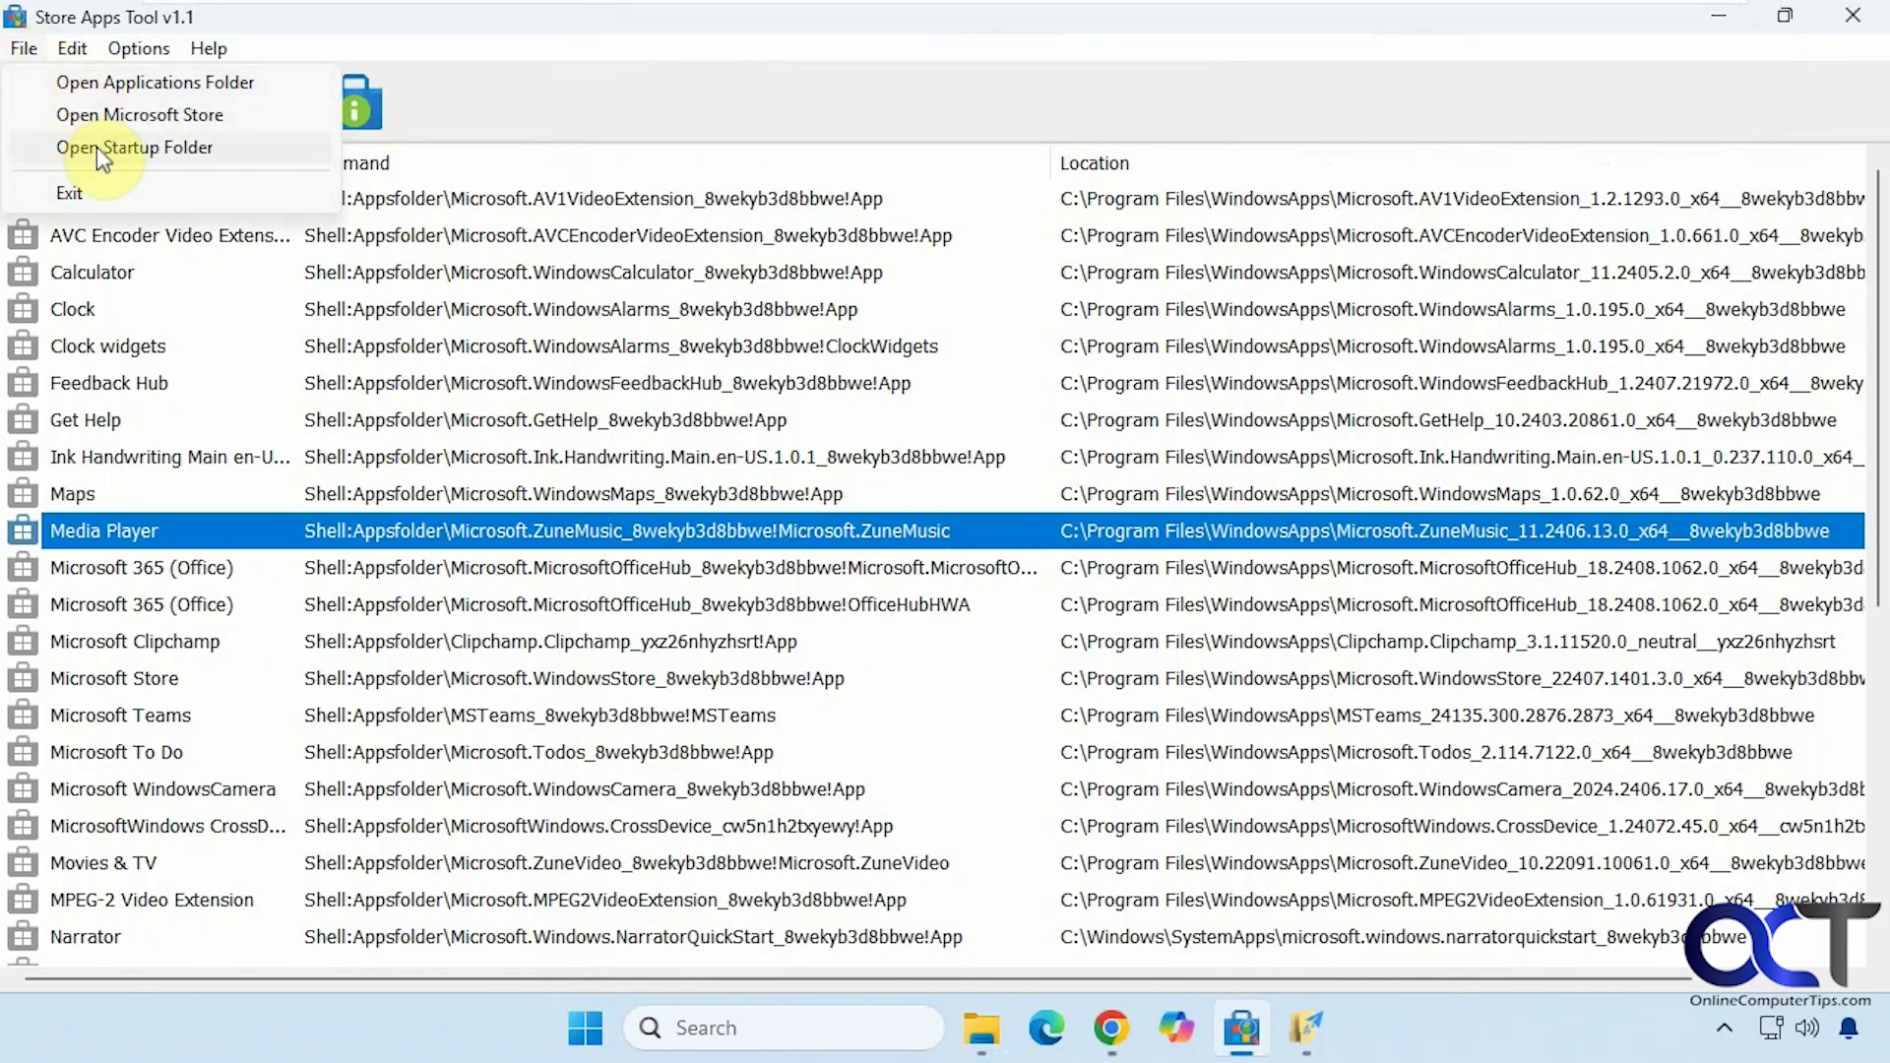
pyautogui.click(180, 144)
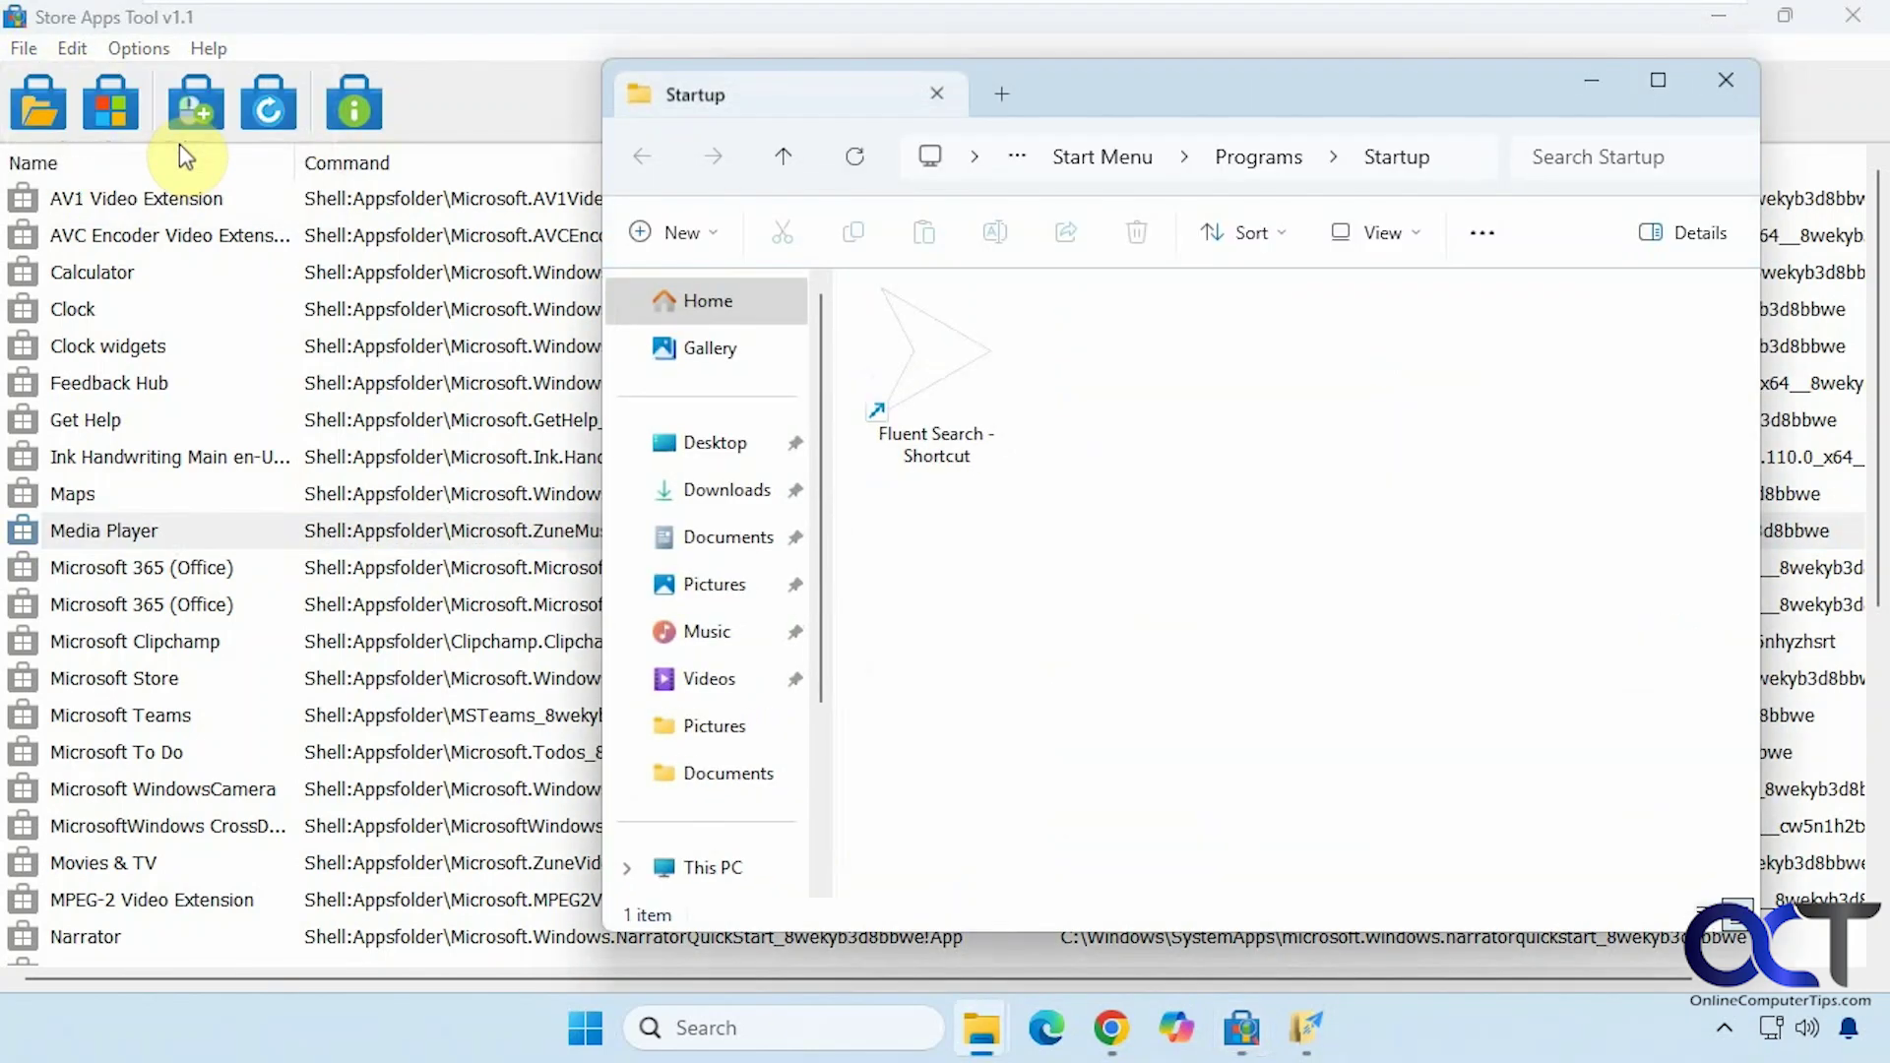
pyautogui.click(1726, 80)
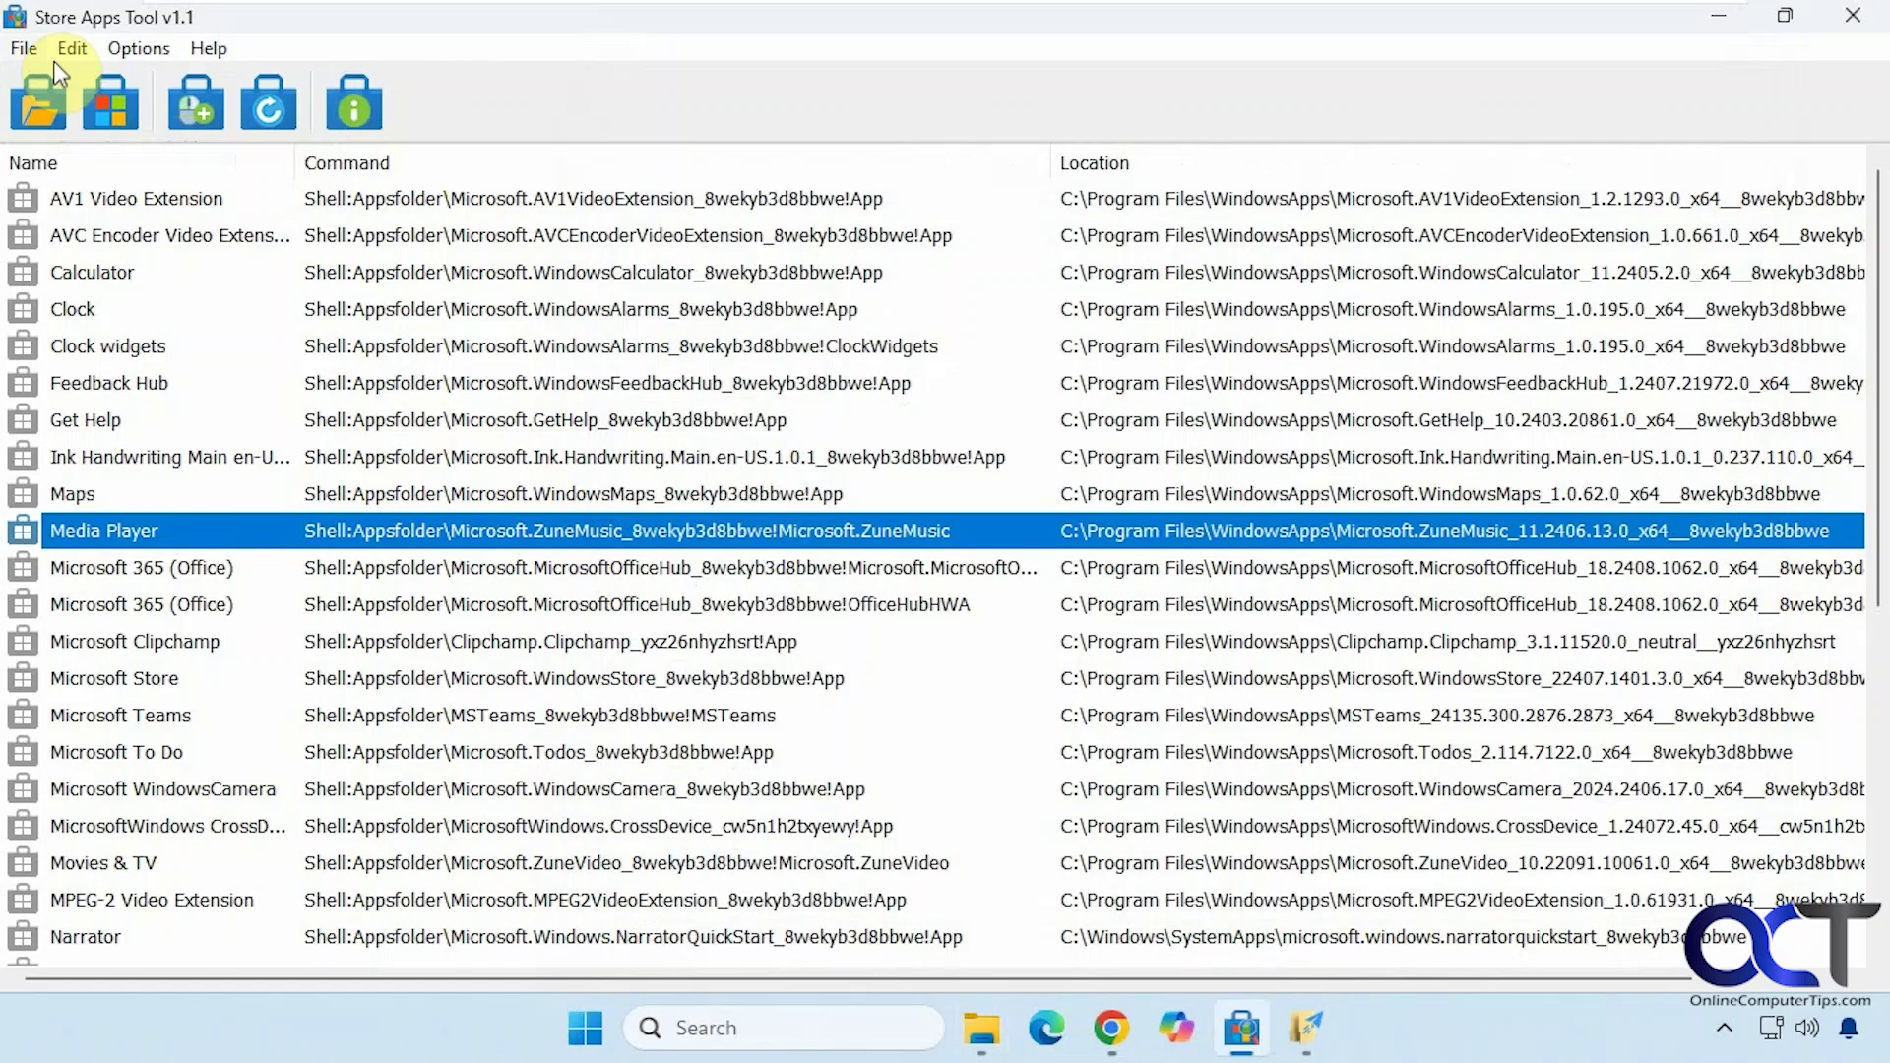
pyautogui.click(25, 49)
pyautogui.moveTo(72, 49)
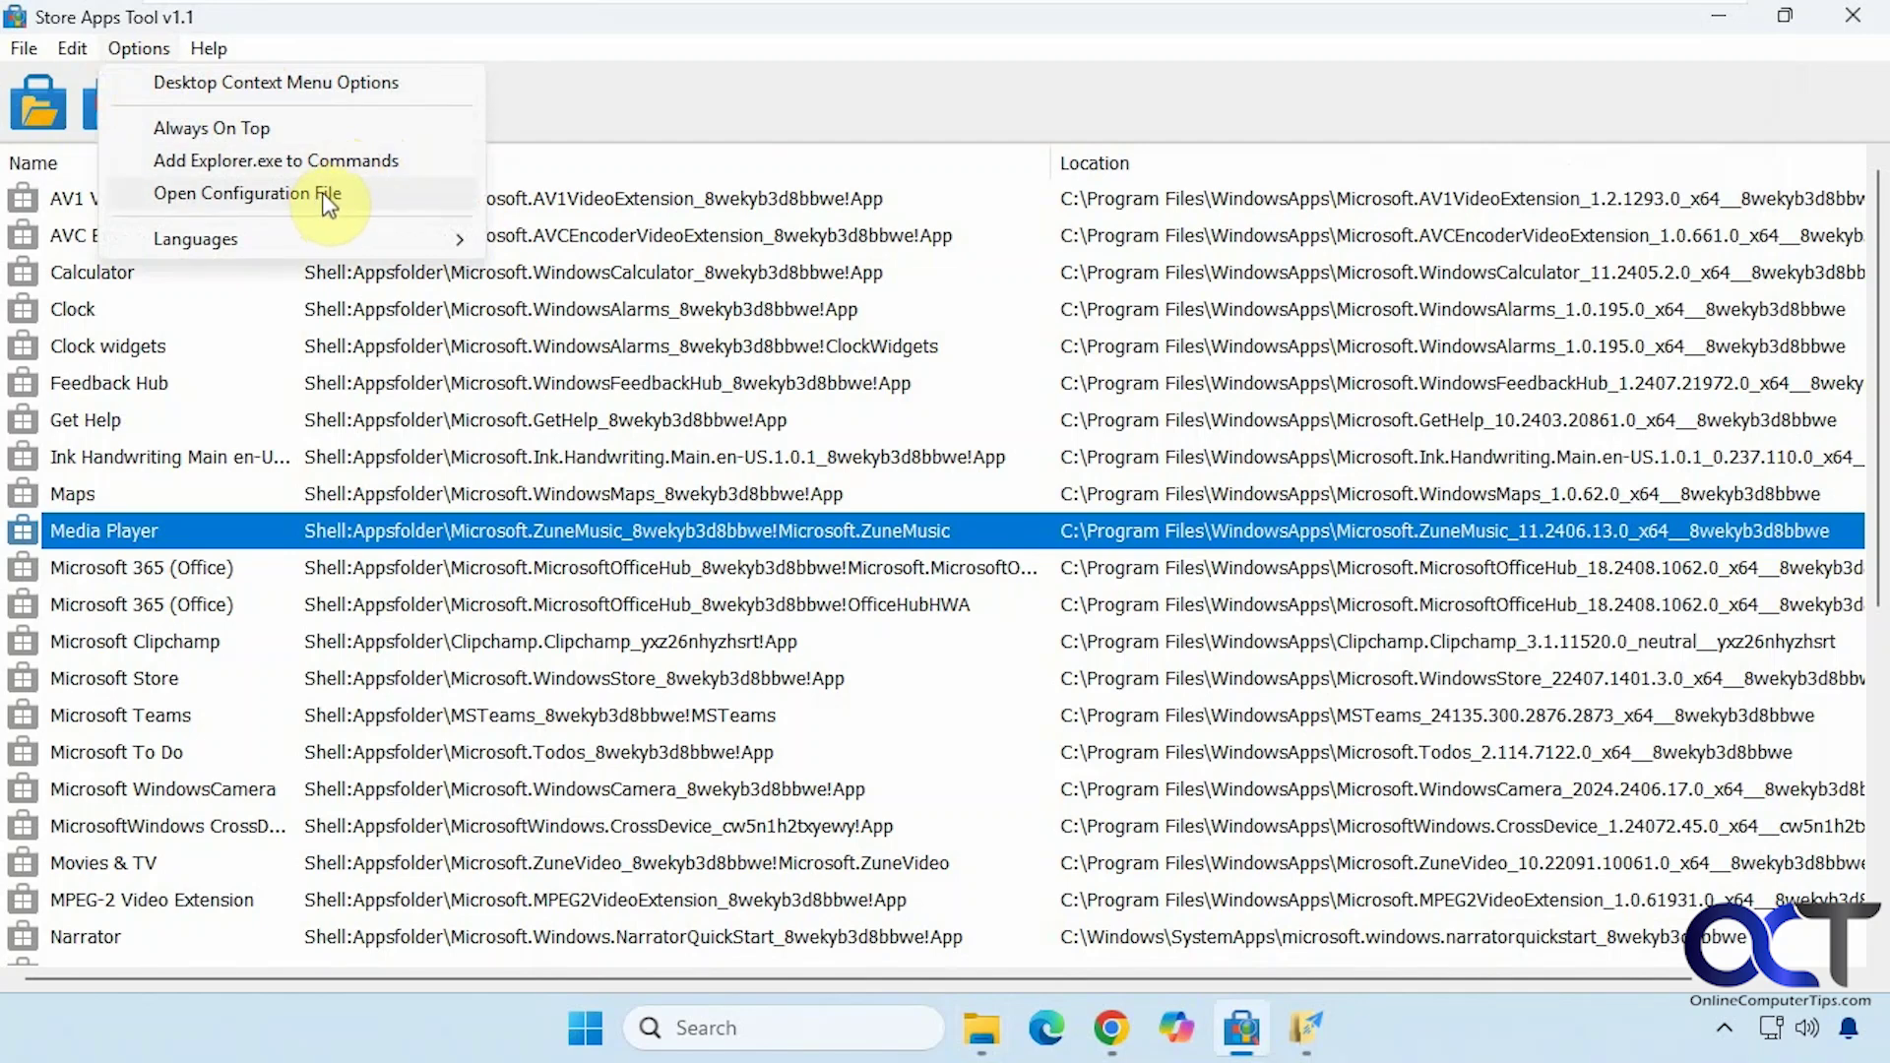
pyautogui.click(662, 116)
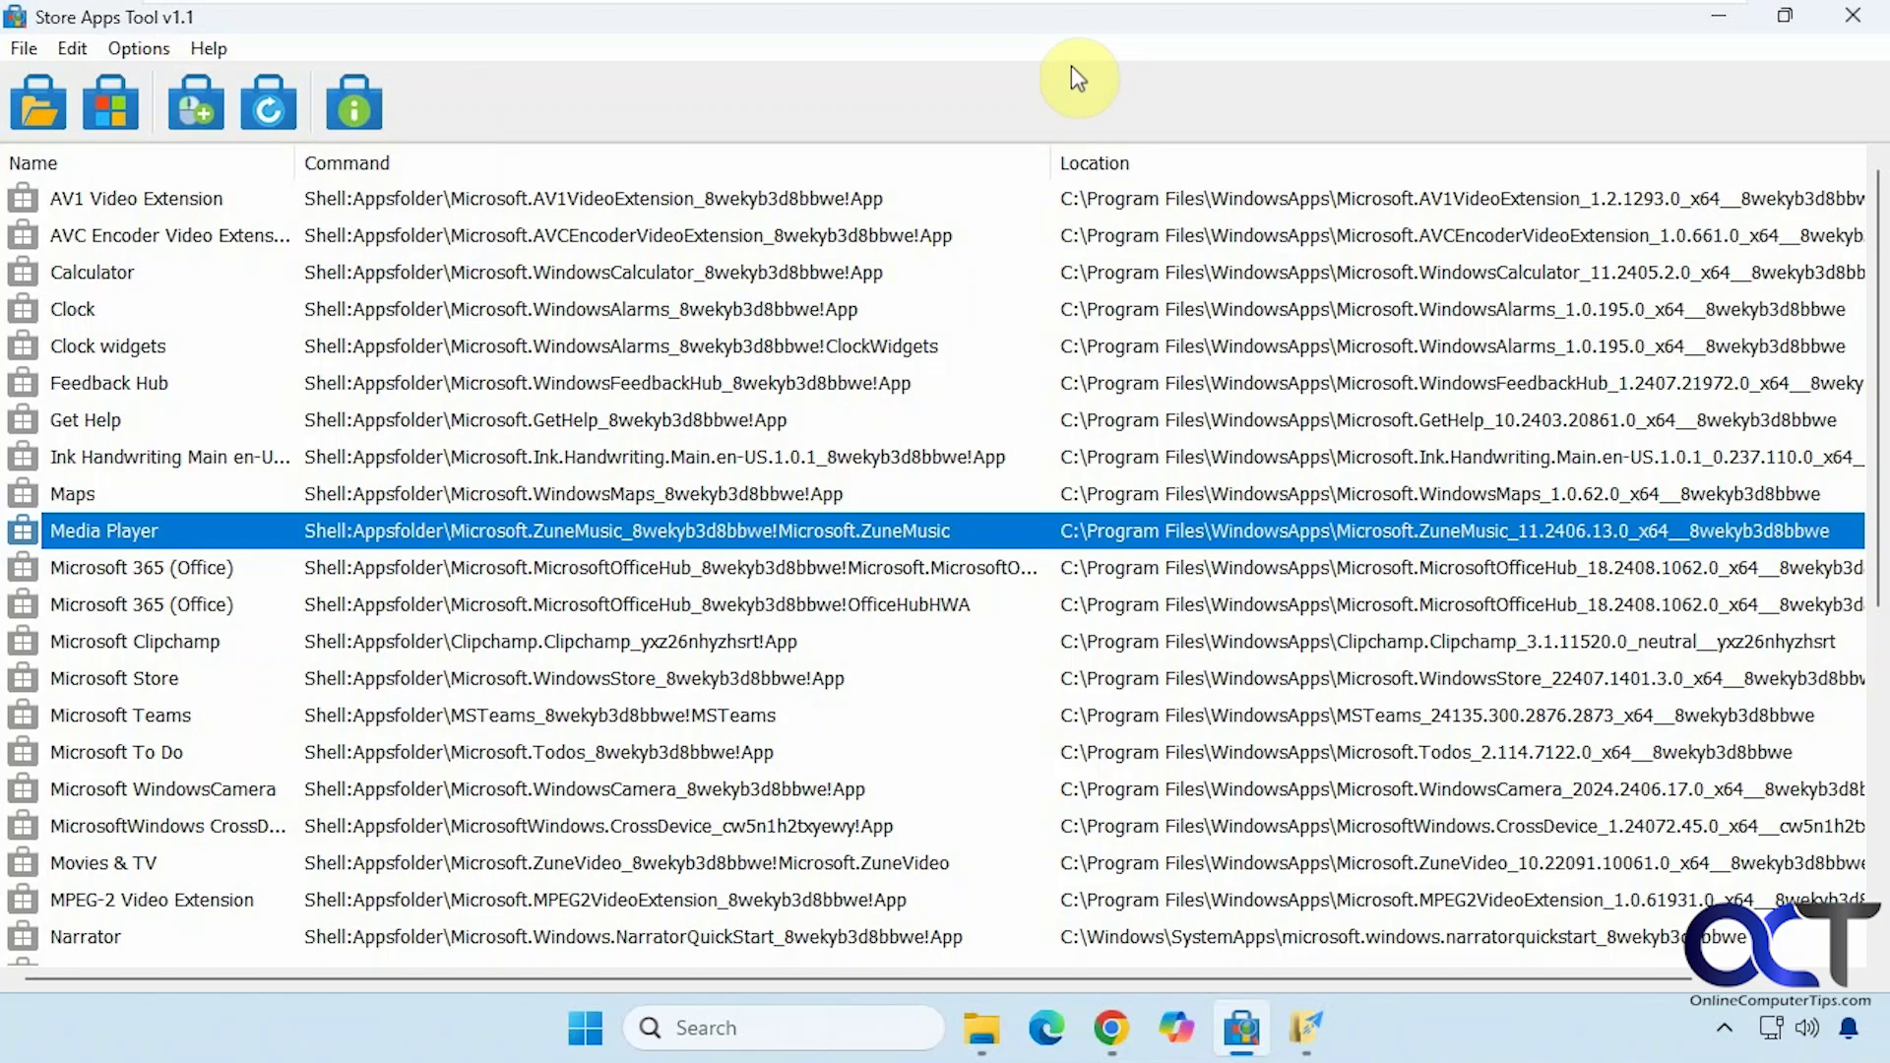